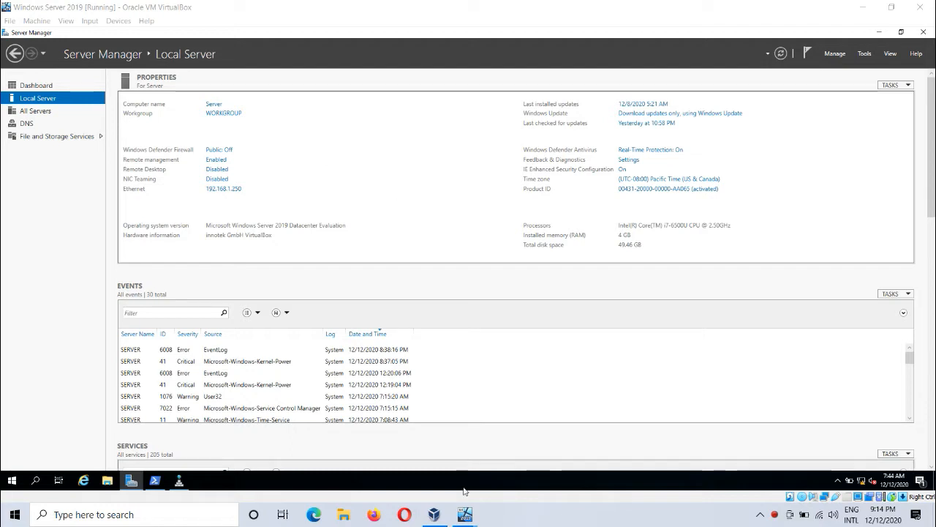
- Compare the Local Server properties of the Windows Server 2019 and Windows Server 2019 1 virtual machines, and check the primary's PowerShell ipconfig and hostname output
mouse_move(465, 514)
left_click(531, 470)
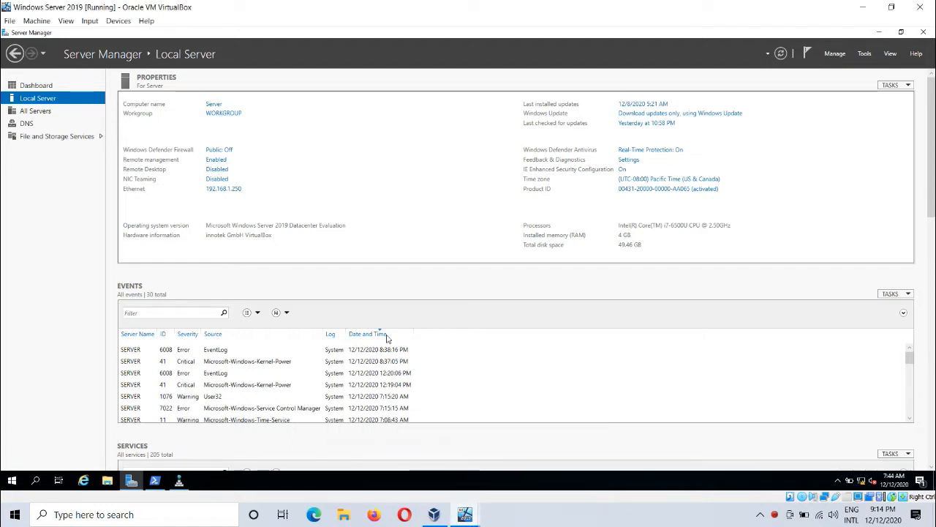
left_click(465, 513)
left_click(399, 457)
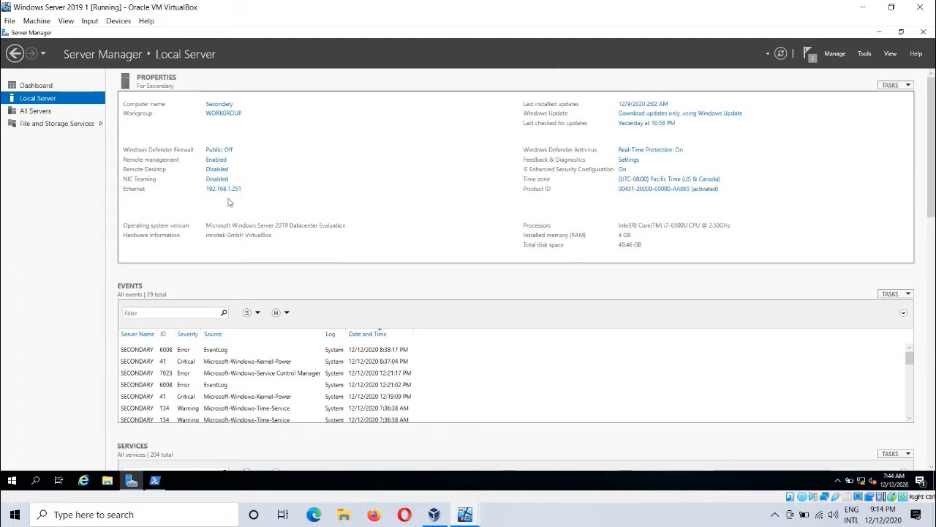
mouse_move(433, 514)
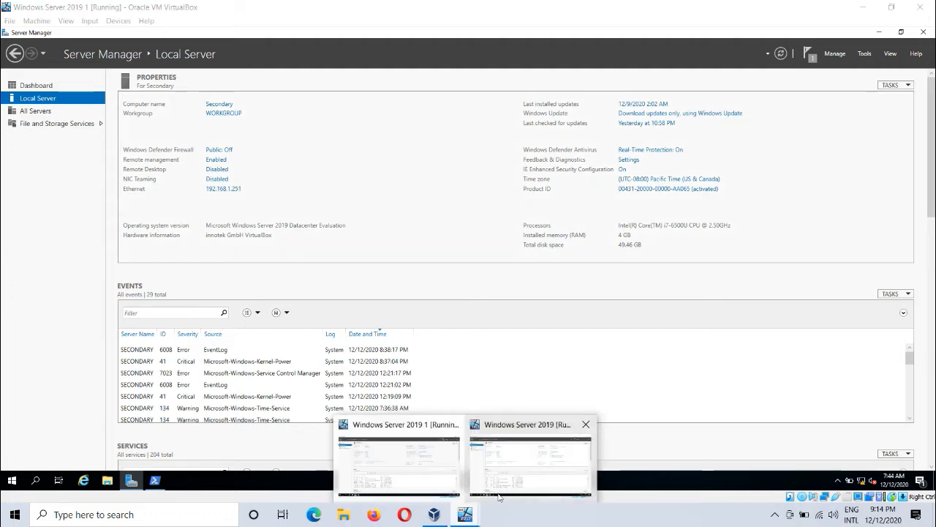
left_click(534, 439)
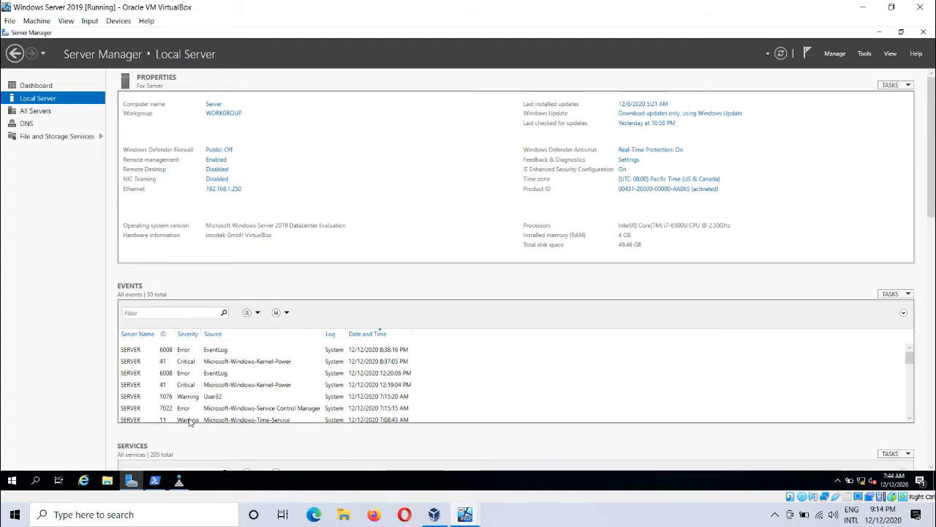
left_click(156, 481)
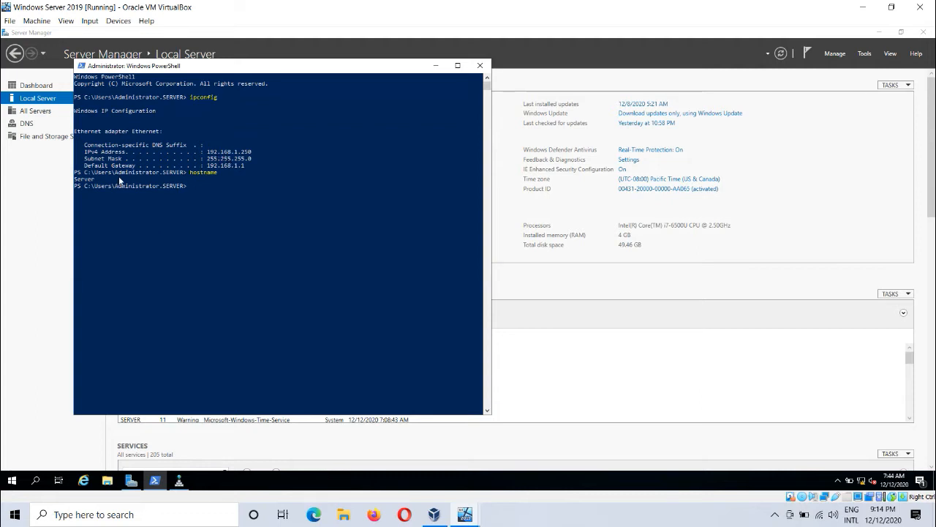
left_click(436, 65)
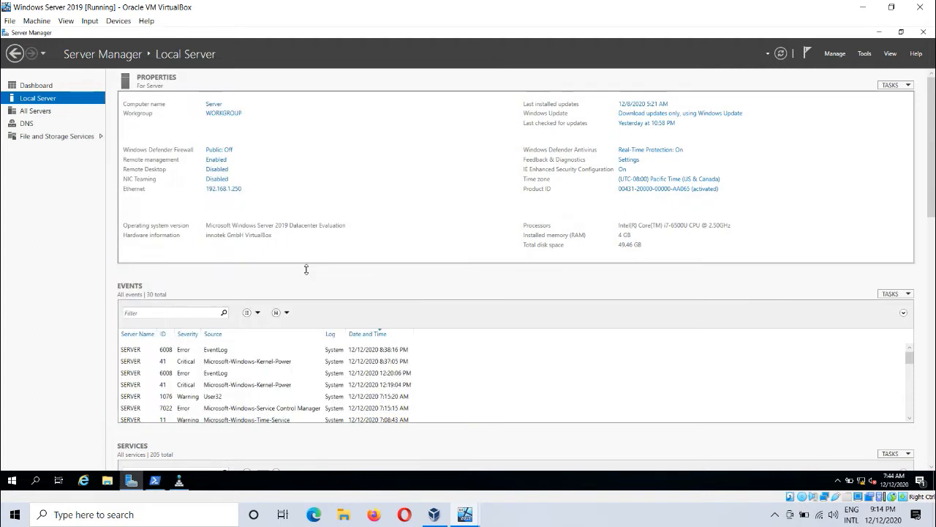
- Open DNS Manager on the primary server and review the records in the ittamilan.com forward zone and the reverse lookup zone
left_click(179, 481)
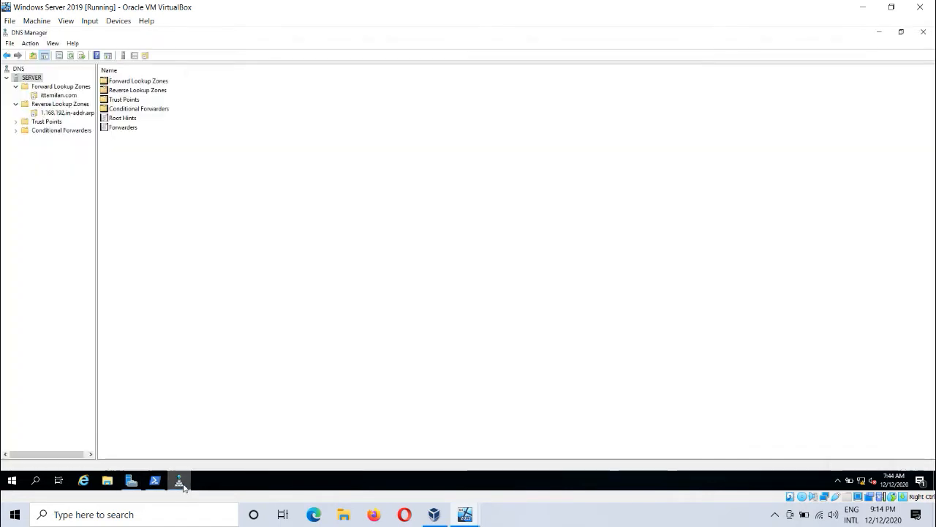
left_click(50, 96)
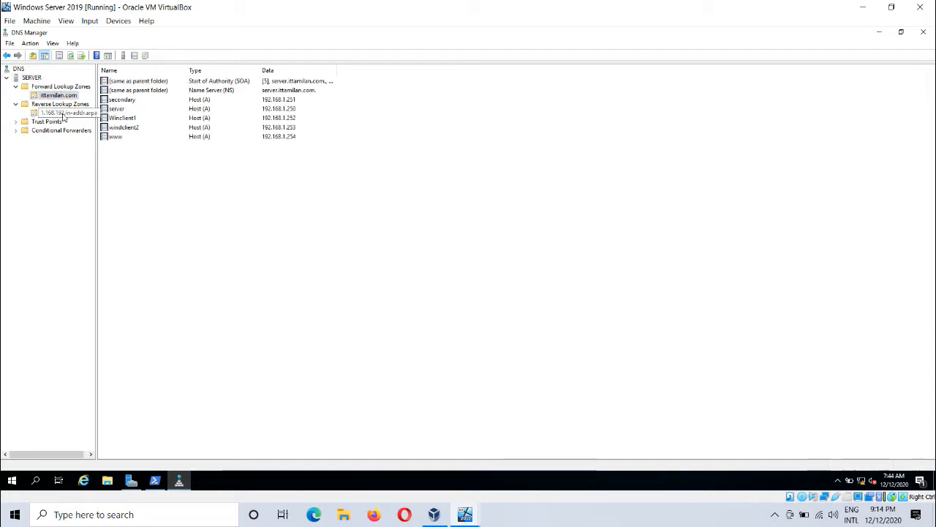
left_click(61, 113)
left_click(59, 95)
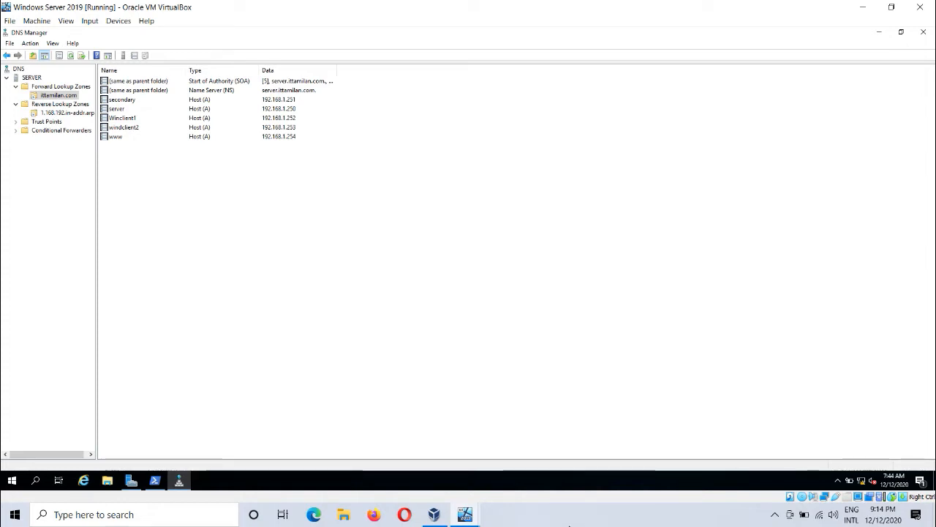
- On the Windows Server 2019 1 virtual machine, start adding roles and features with a role-based installation on the server Secondary
left_click(465, 514)
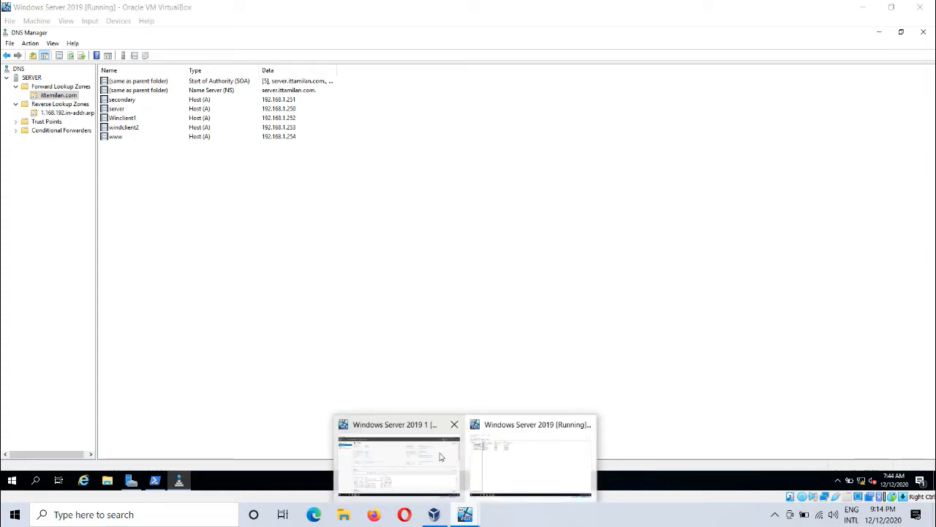
left_click(406, 461)
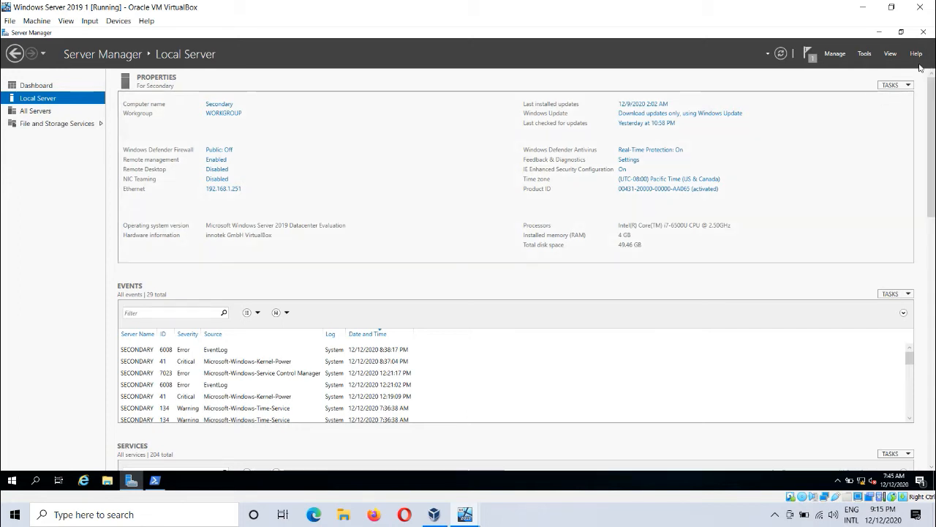
left_click(840, 56)
left_click(857, 66)
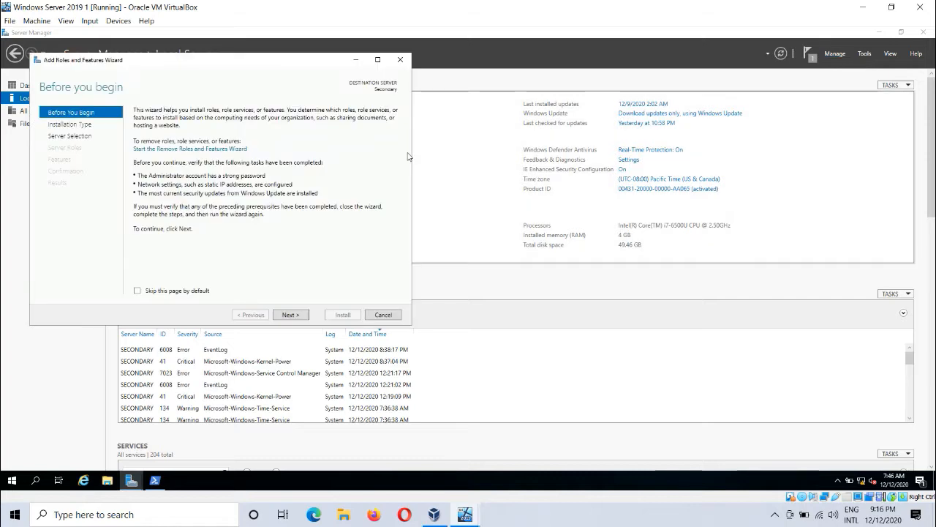
left_click(290, 315)
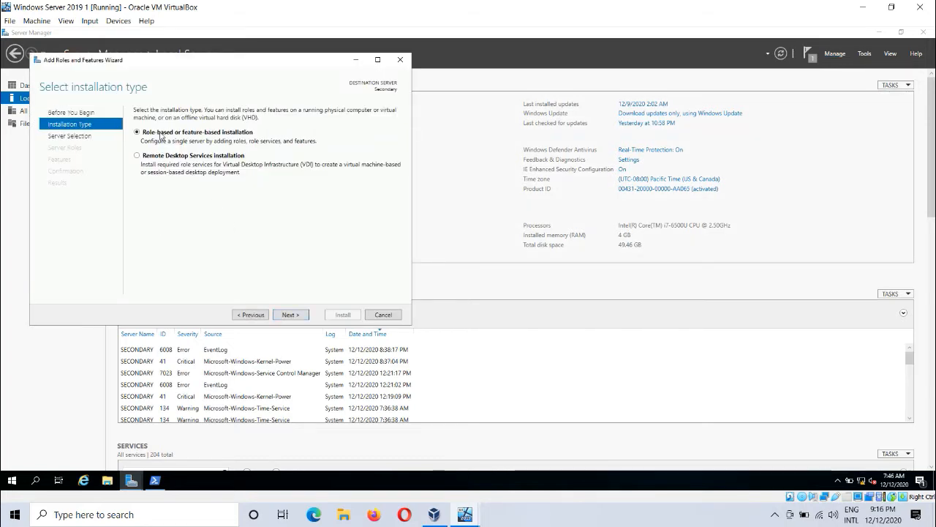
left_click(300, 316)
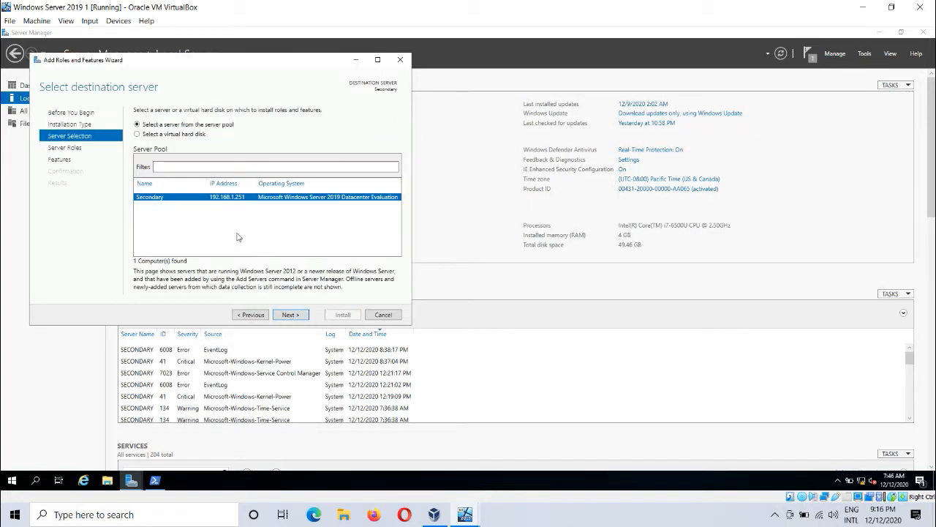
left_click(298, 316)
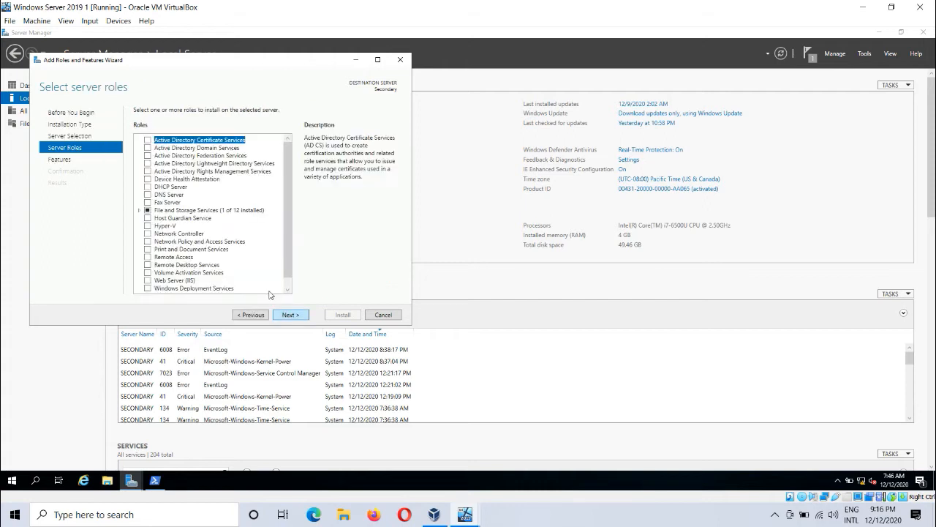
- Select the DNS Server role with its management tools, keep the default features, and start the installation
left_click(148, 194)
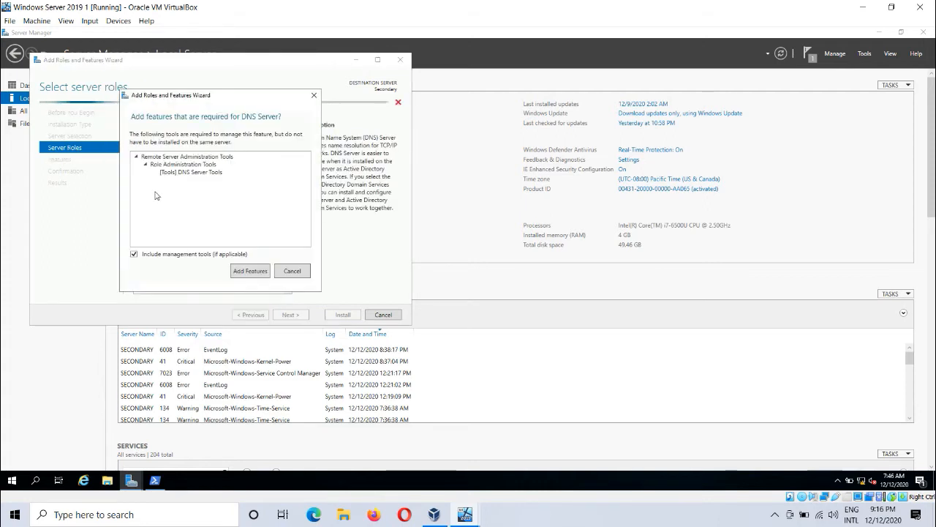
left_click(250, 270)
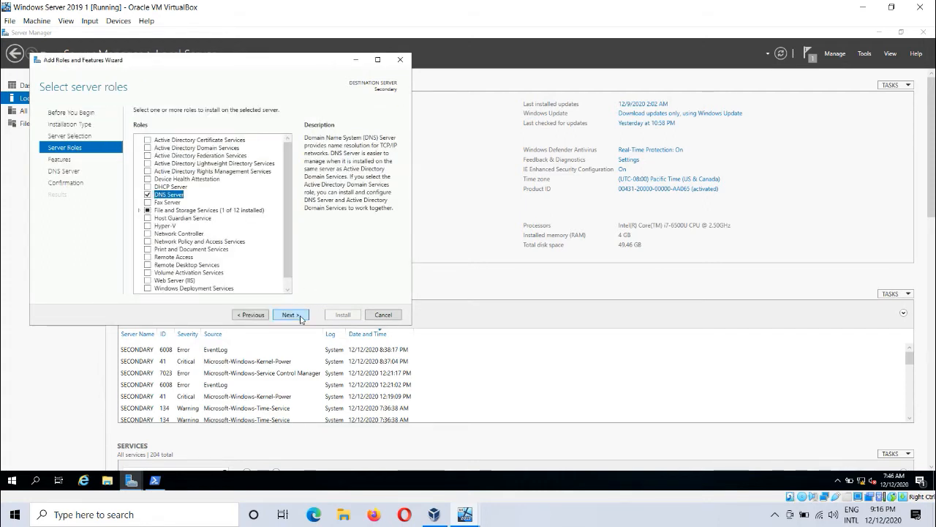
left_click(299, 316)
left_click(299, 316)
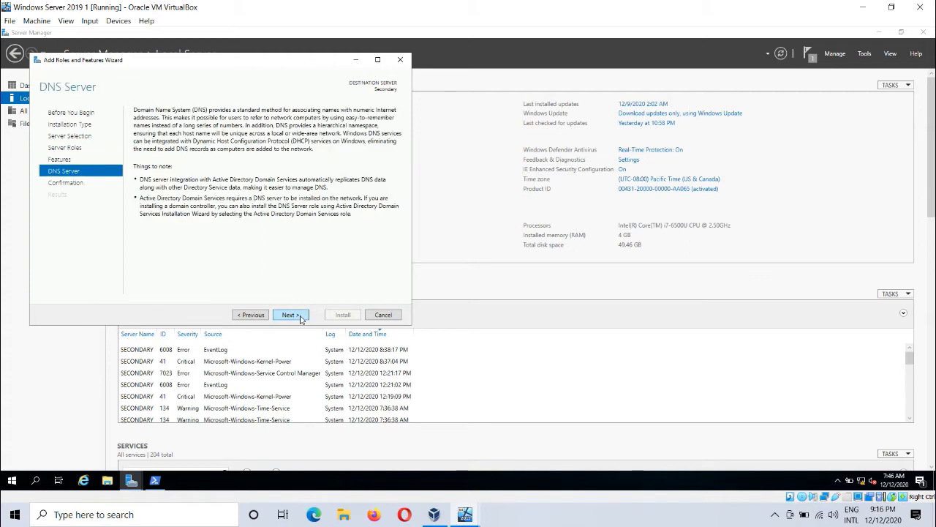
left_click(299, 316)
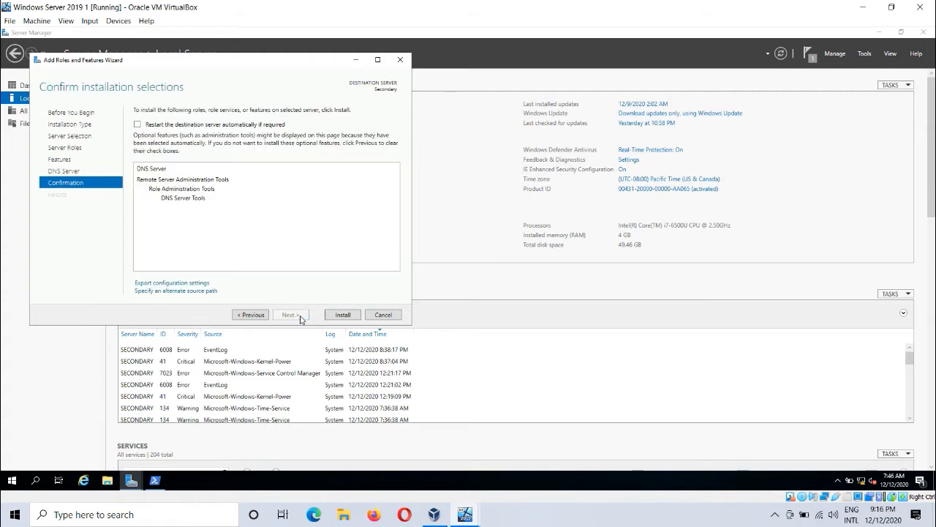
left_click(340, 316)
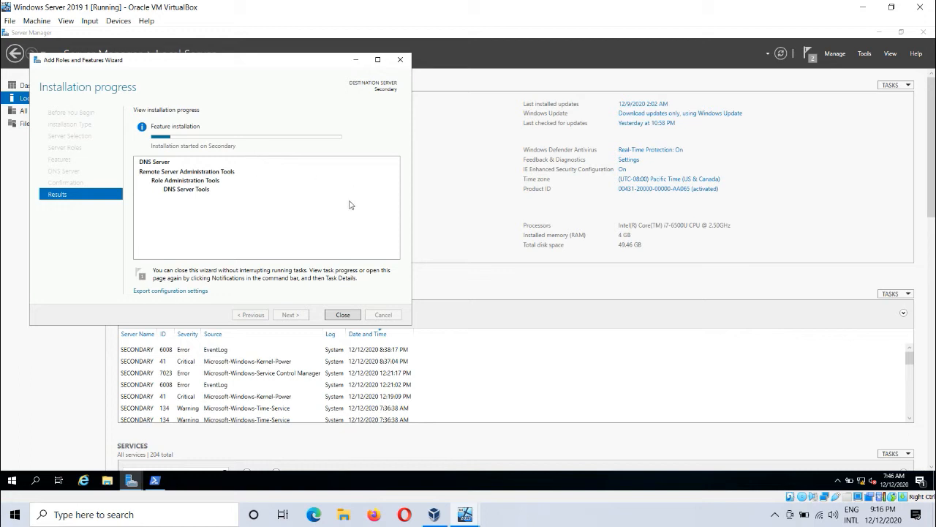
- Check the secondary server's PowerShell network details, then review the forward and reverse zone records in DNS Manager on the Windows Server 2019 virtual machine
left_click(158, 481)
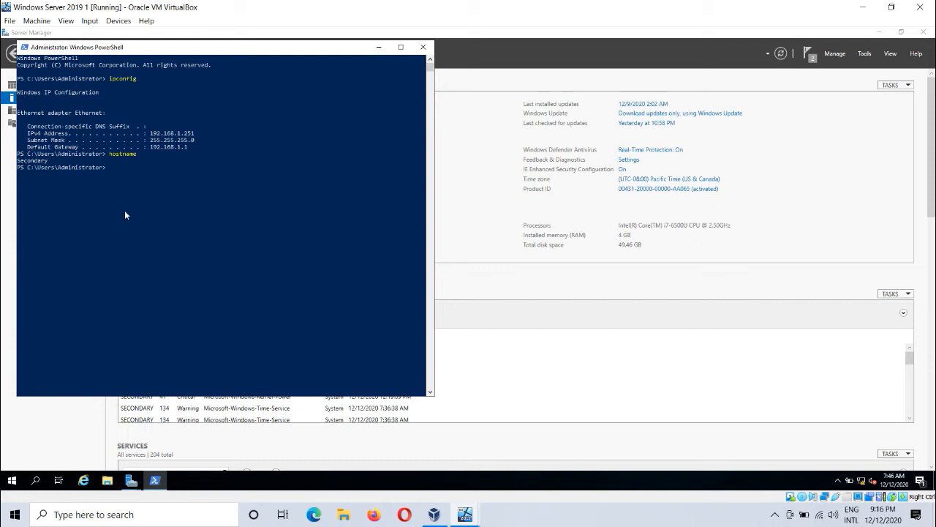
mouse_move(465, 514)
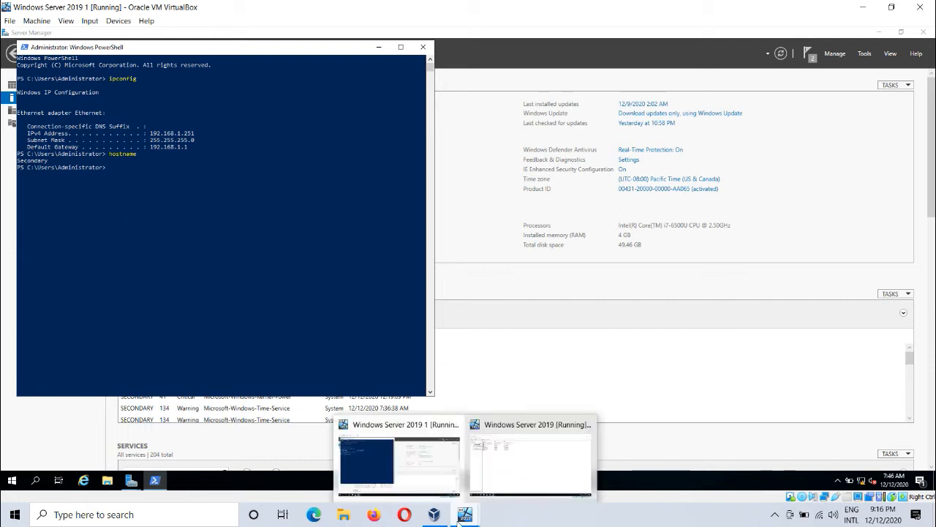
left_click(533, 461)
left_click(65, 112)
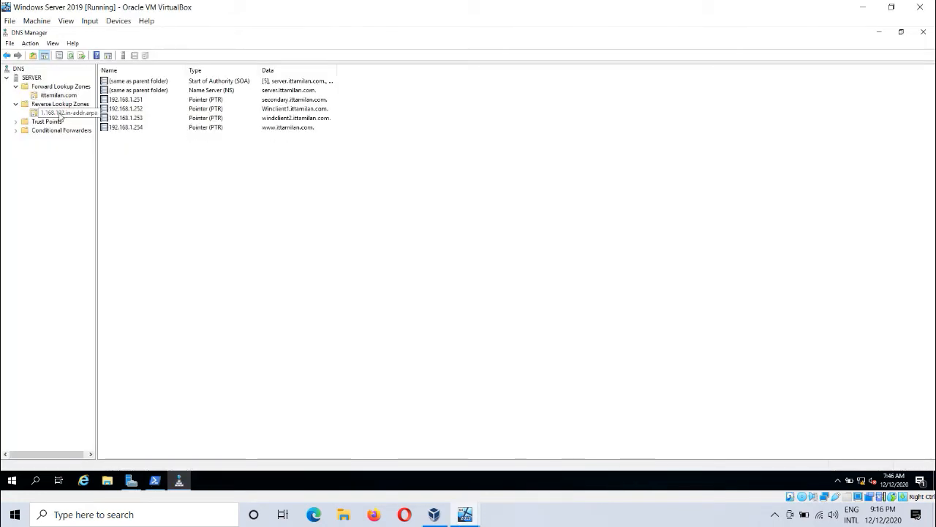
left_click(59, 96)
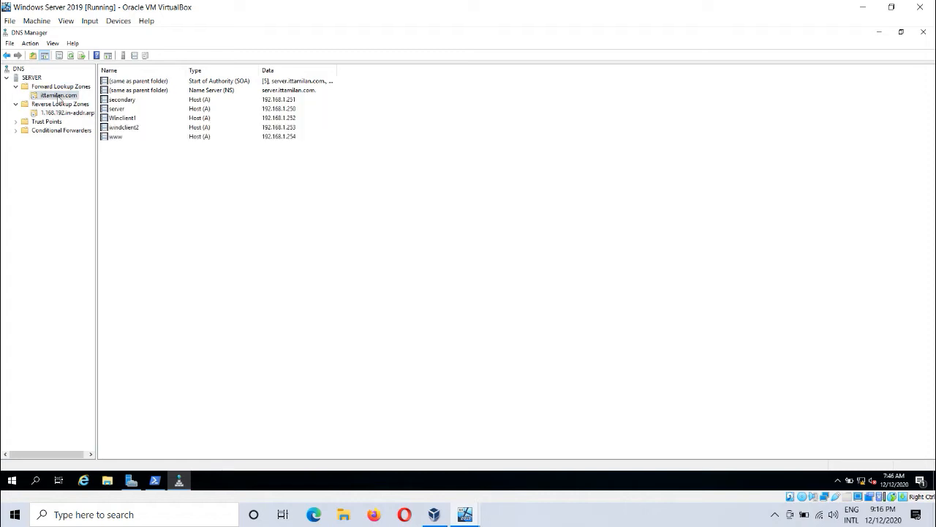
left_click(65, 114)
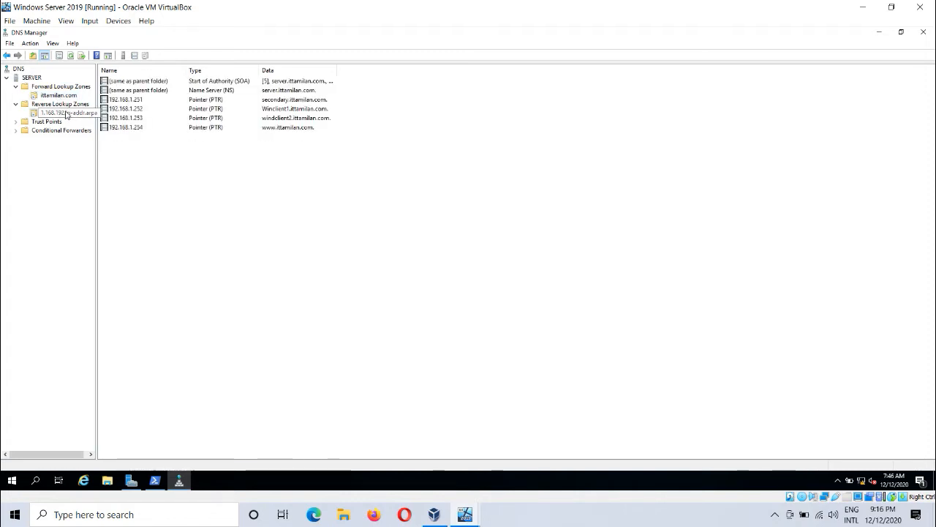
left_click(58, 96)
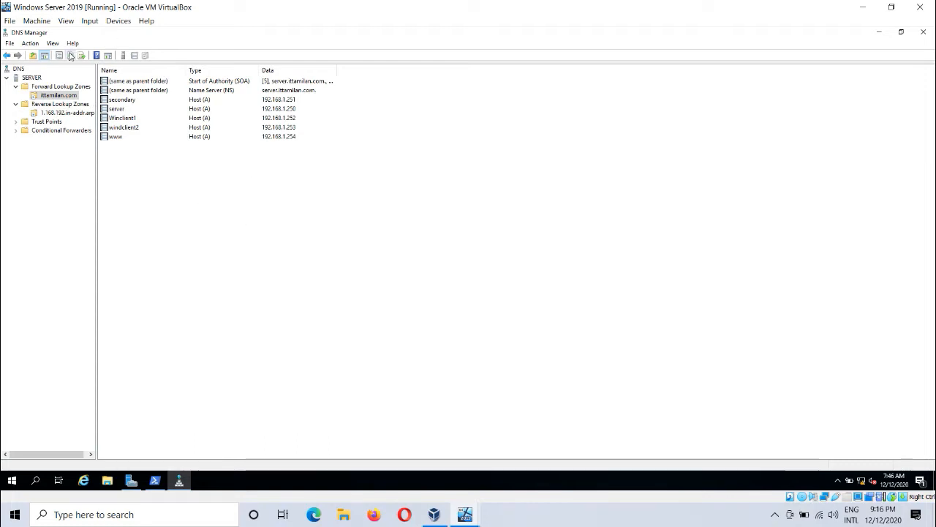
- Return to the Windows Server 2019 1 virtual machine and check the DNS Server installation progress in the Add Roles and Features Wizard
left_click(465, 514)
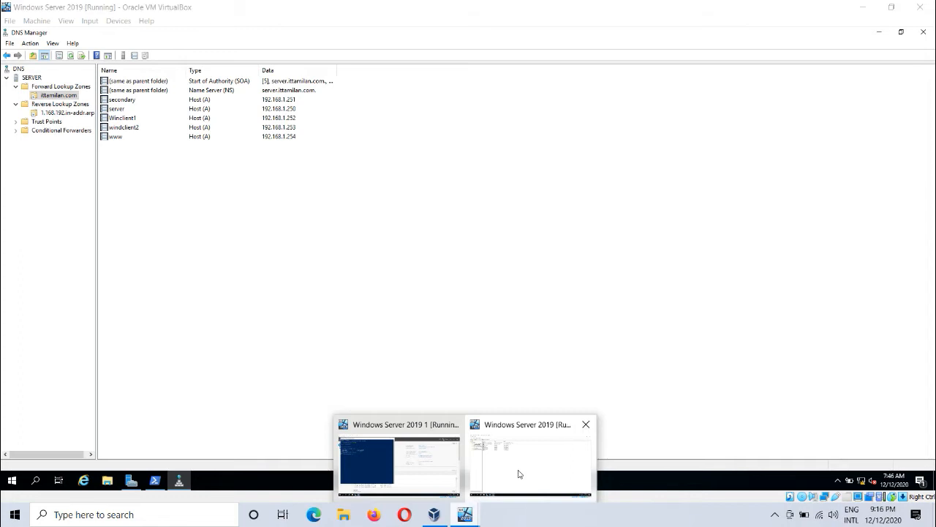
left_click(444, 463)
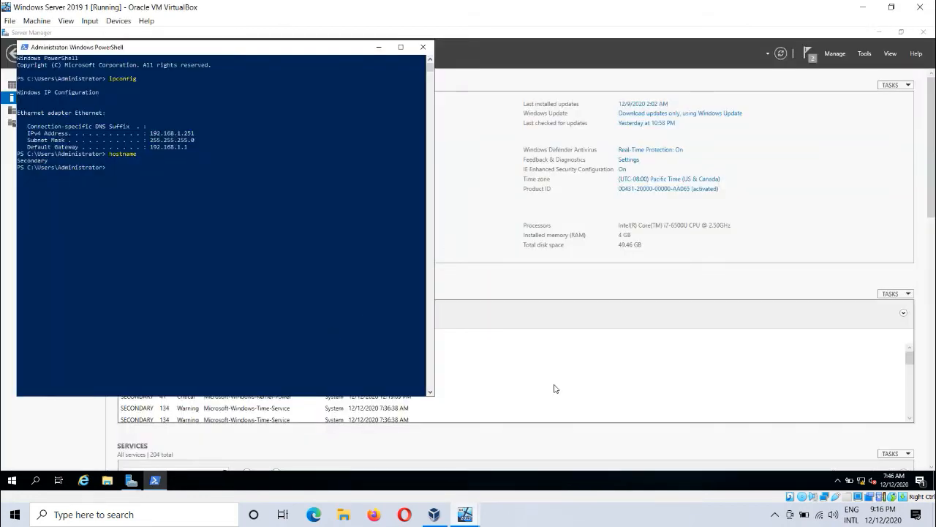
mouse_move(132, 483)
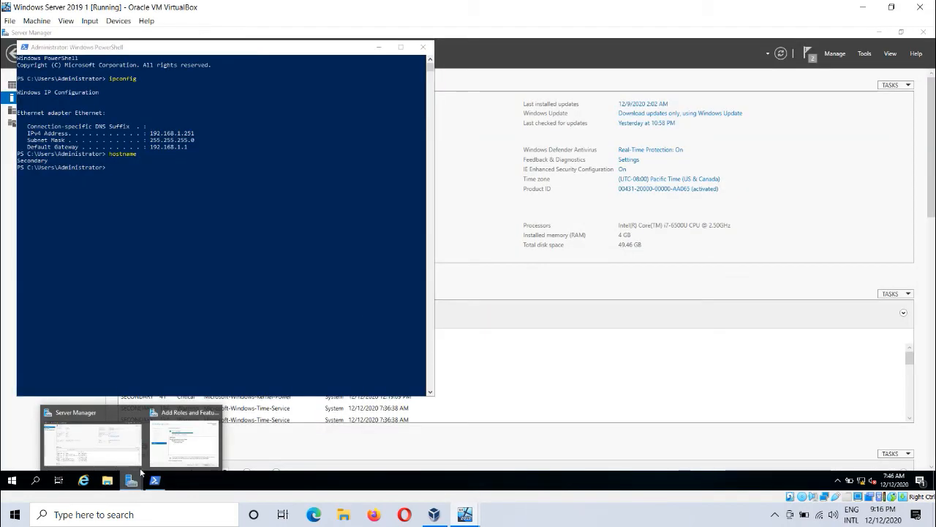
left_click(177, 439)
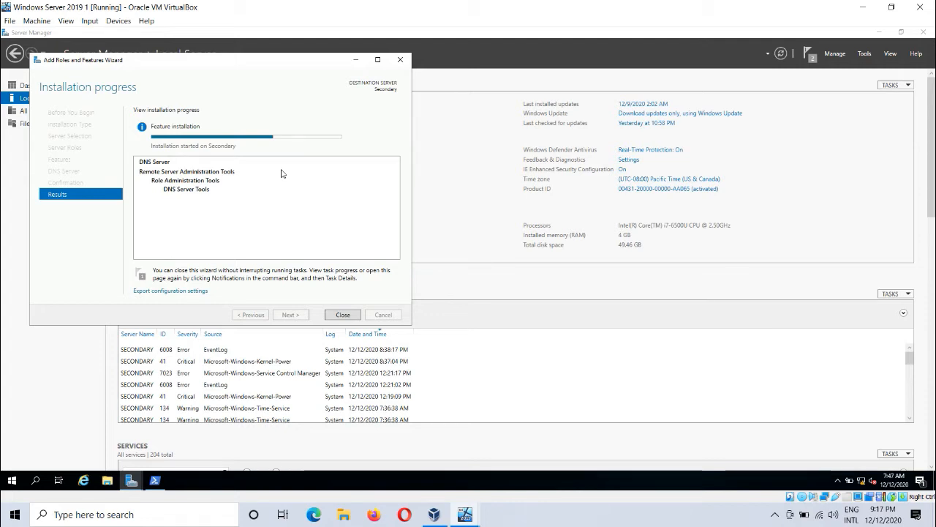
left_click(464, 514)
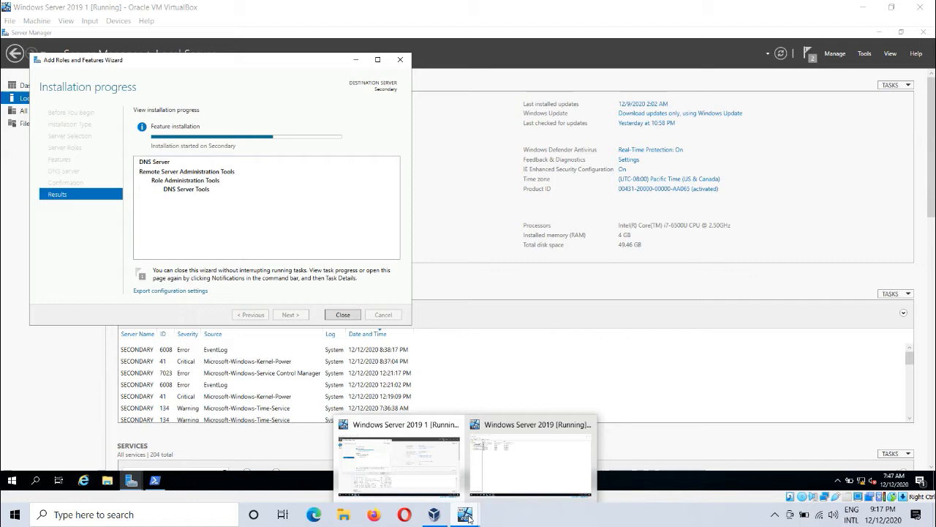
left_click(521, 470)
left_click(464, 514)
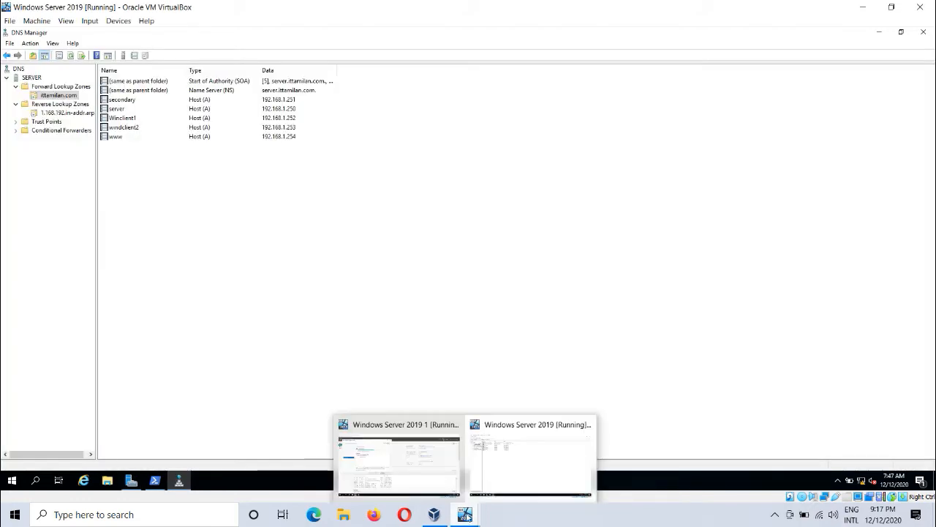
left_click(418, 479)
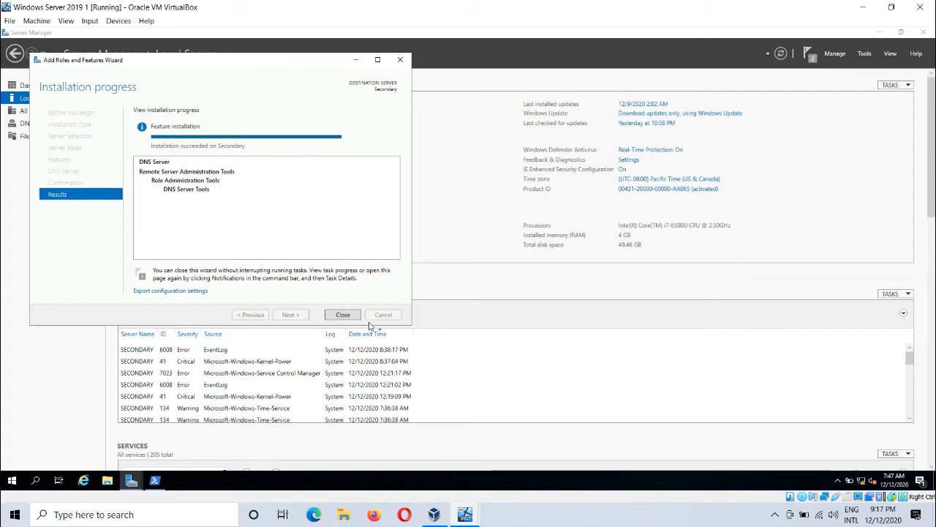
- Close the Add Roles and Features Wizard and bring Server Manager on the secondary server to the front
left_click(341, 315)
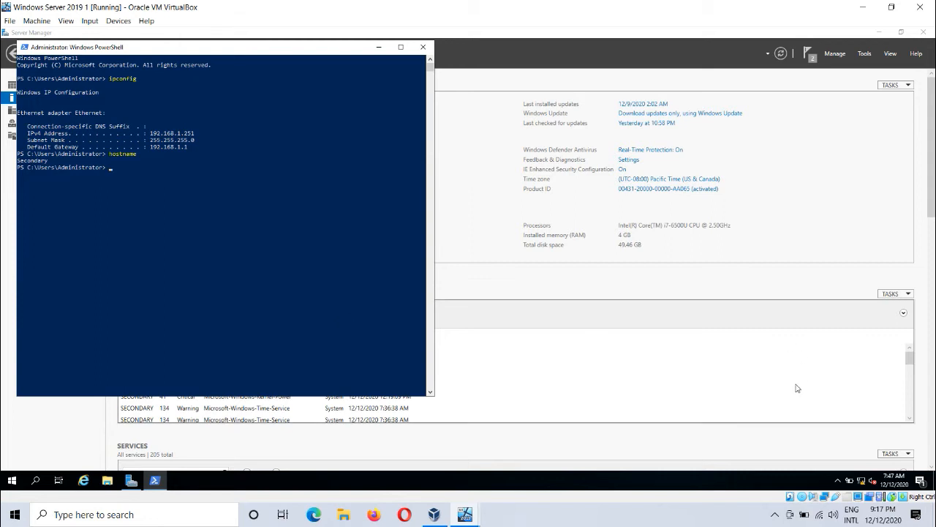
left_click(761, 378)
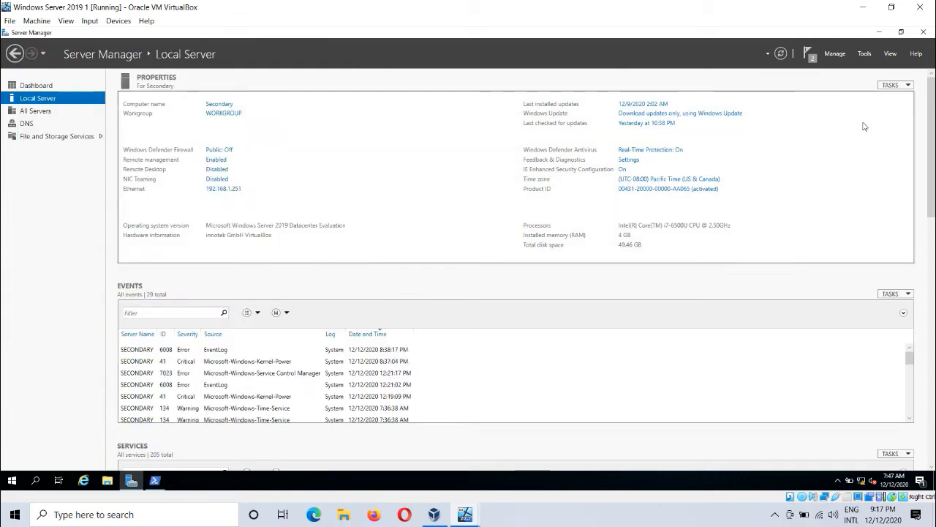
- Open DNS Manager on the secondary server and check its forward and reverse lookup zones
left_click(862, 53)
left_click(804, 119)
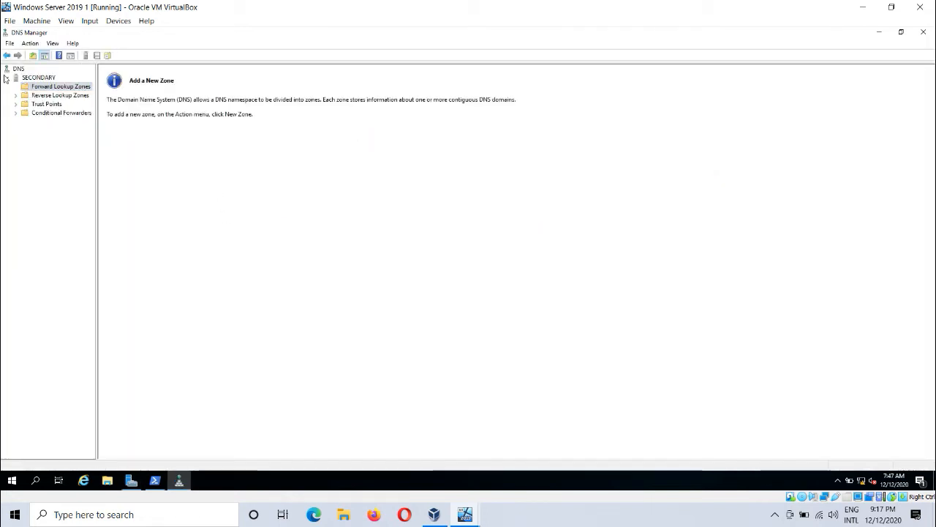
left_click(38, 77)
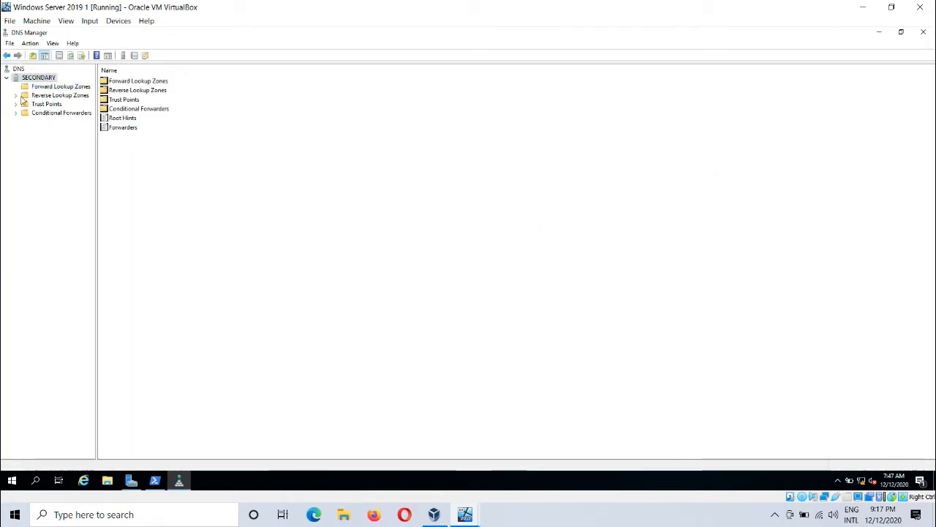
left_click(44, 95)
left_click(50, 87)
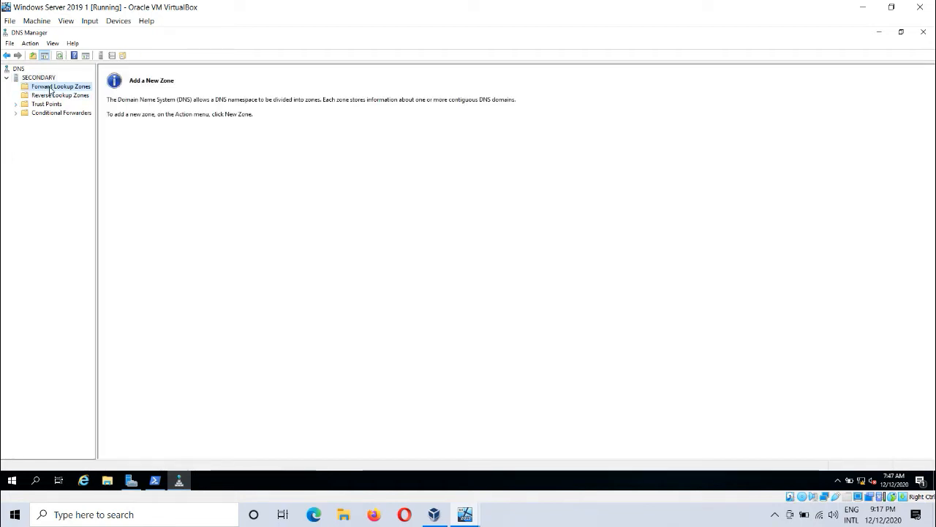
left_click(58, 96)
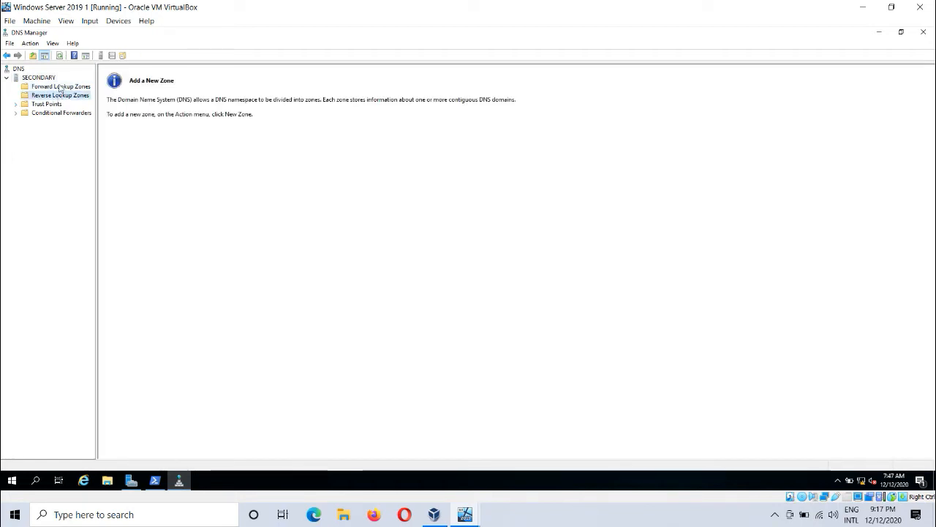
left_click(62, 87)
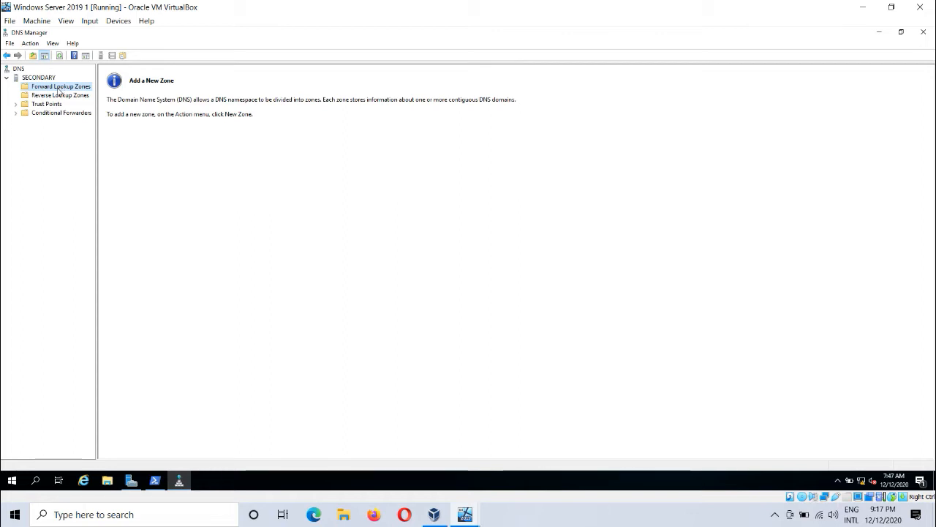
- Start a new forward lookup zone on the secondary server and choose Secondary zone as its type
right_click(58, 89)
left_click(80, 93)
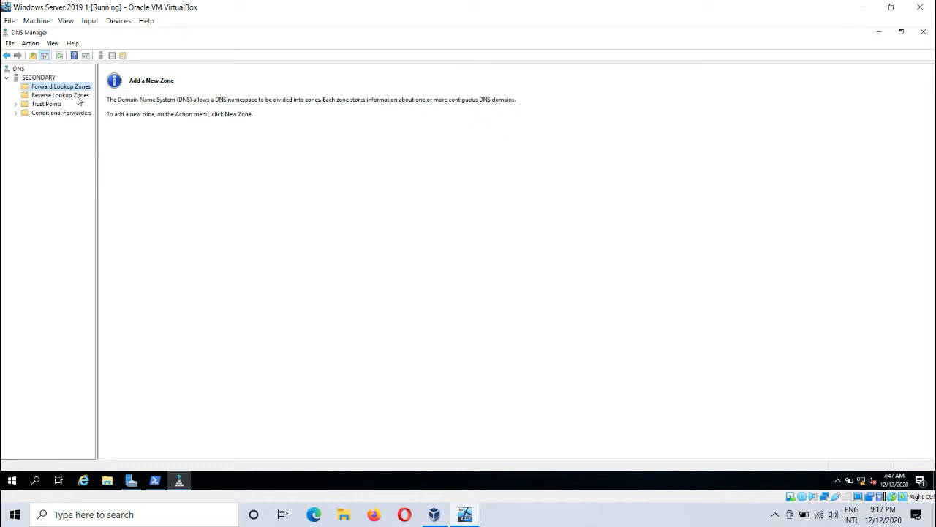
left_click(191, 213)
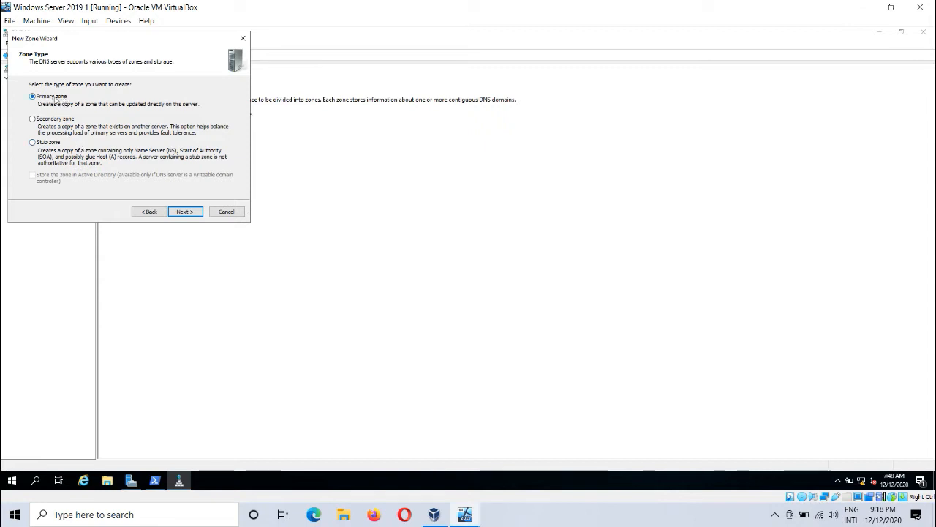
left_click(55, 120)
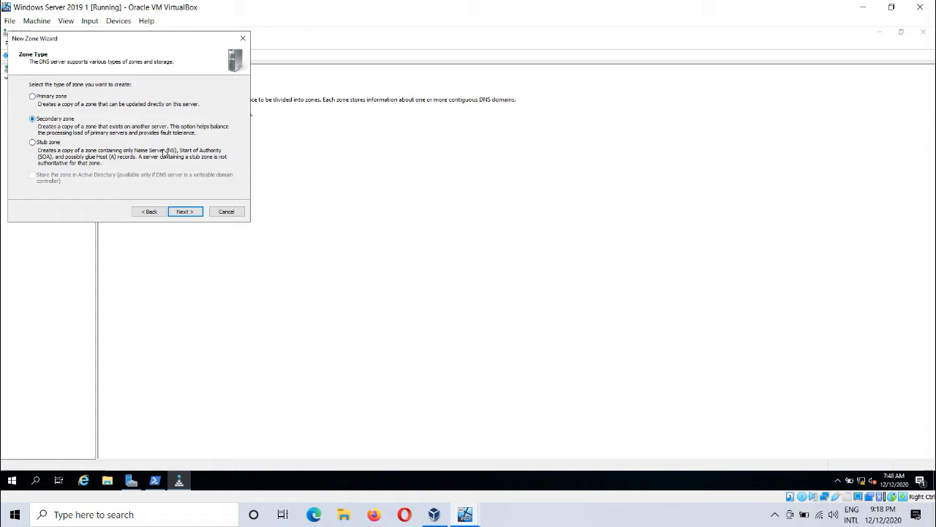
left_click(183, 213)
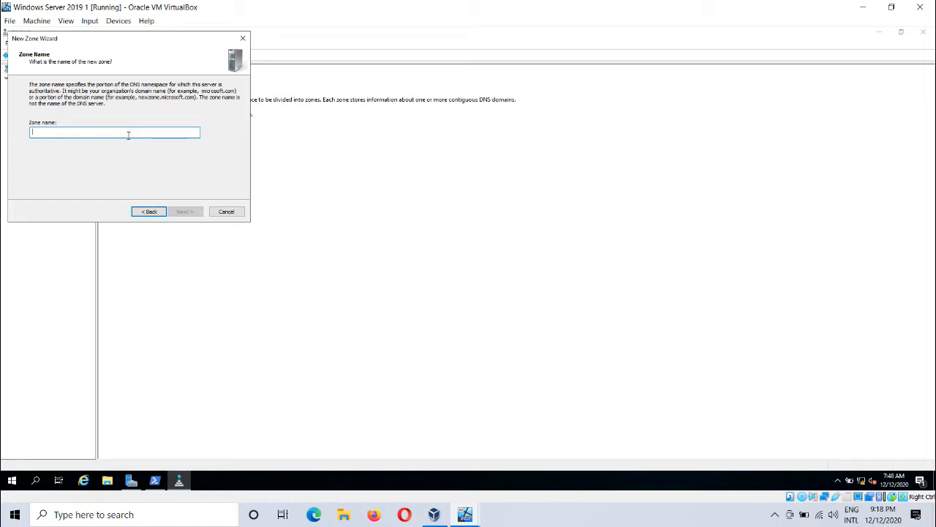
- Check the forward zone name on the Windows Server 2019 virtual machine, then name the new secondary zone ittamilan.com
left_click(465, 515)
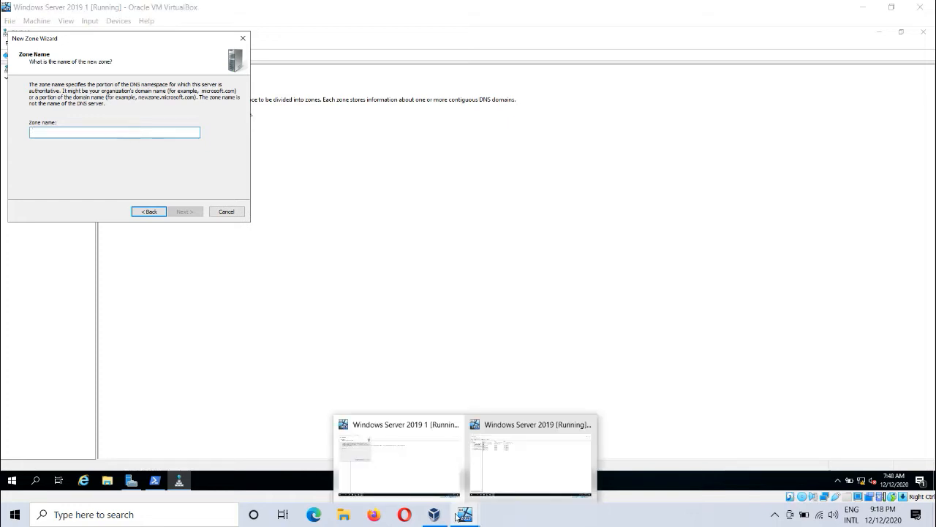
left_click(500, 470)
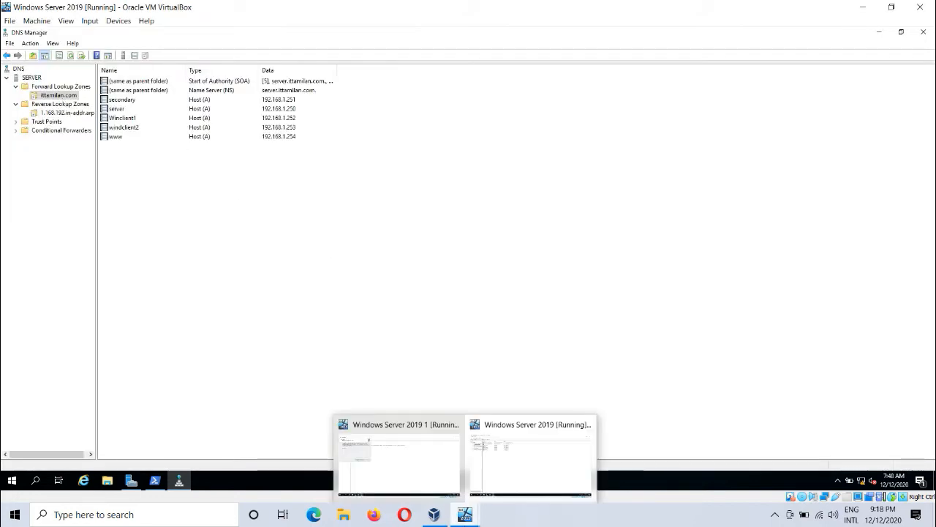
left_click(465, 514)
left_click(415, 461)
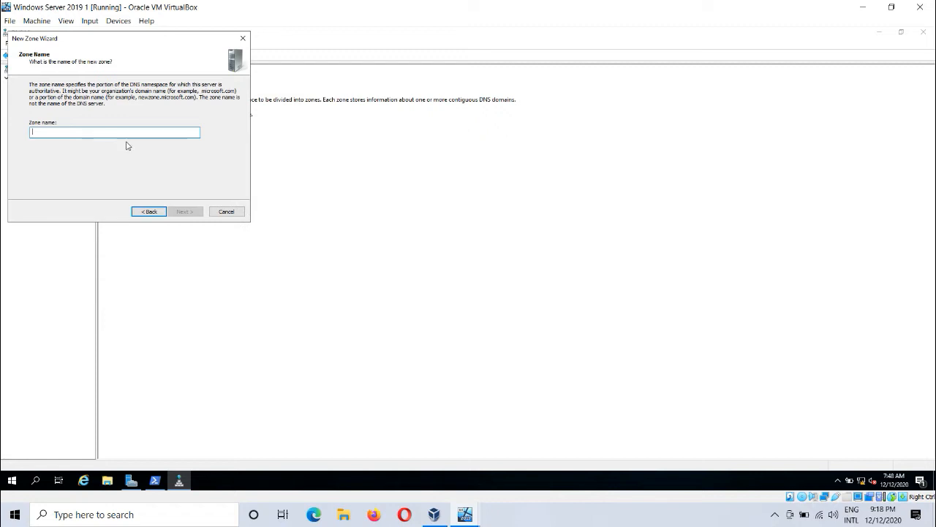
type("i")
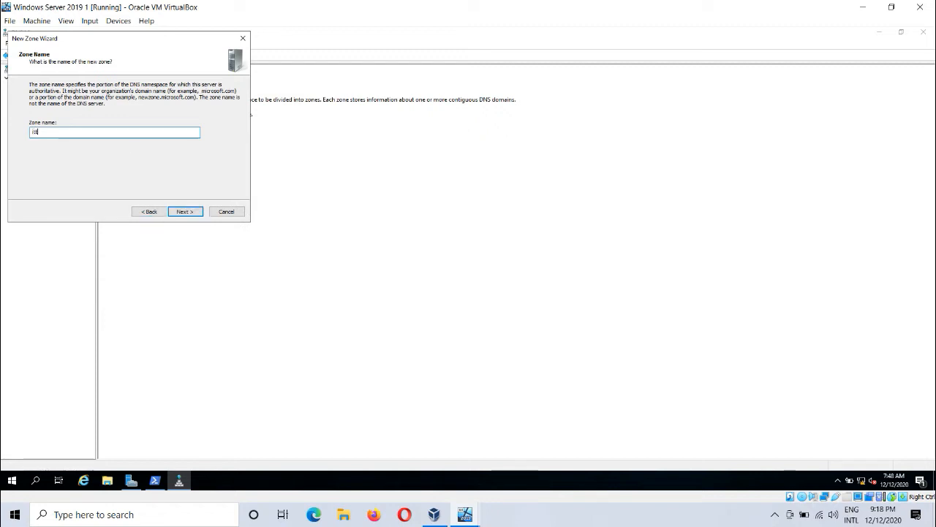
type("ttemlan.com")
left_click(200, 213)
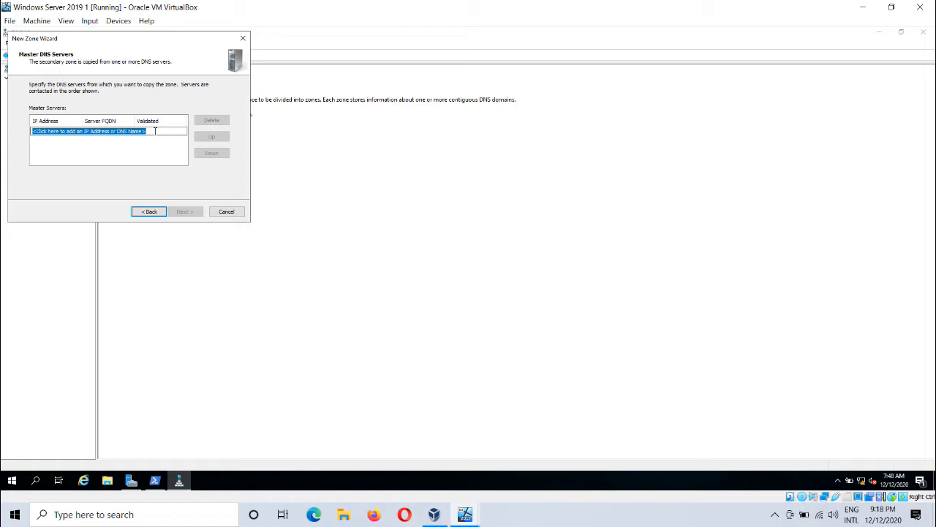
- Add 192.168.1.250 as the master DNS server and finish creating the secondary forward zone
left_click_drag(156, 131, 3, 131)
type("1")
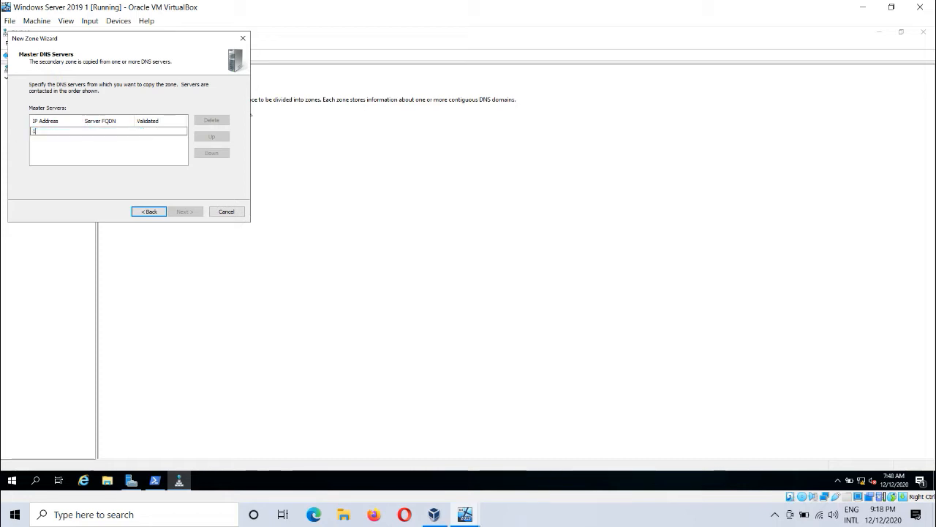
type("92.1")
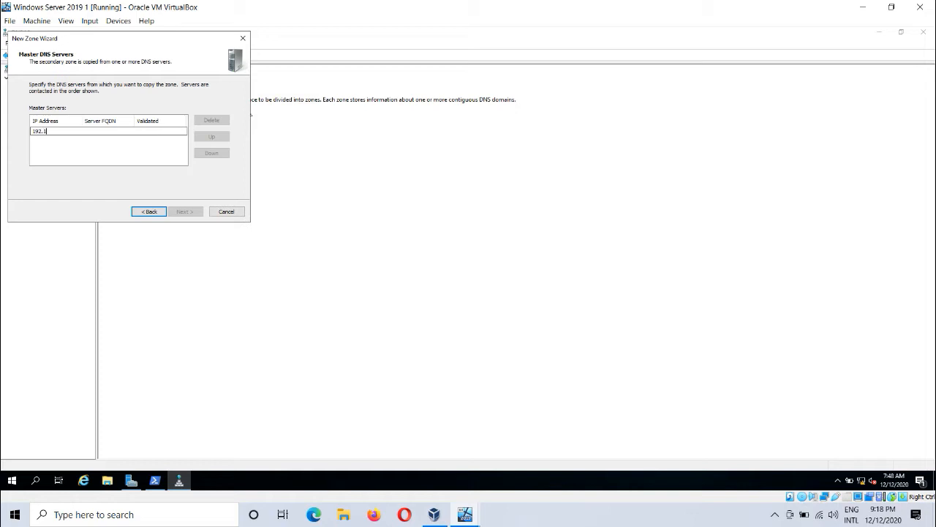
type("68")
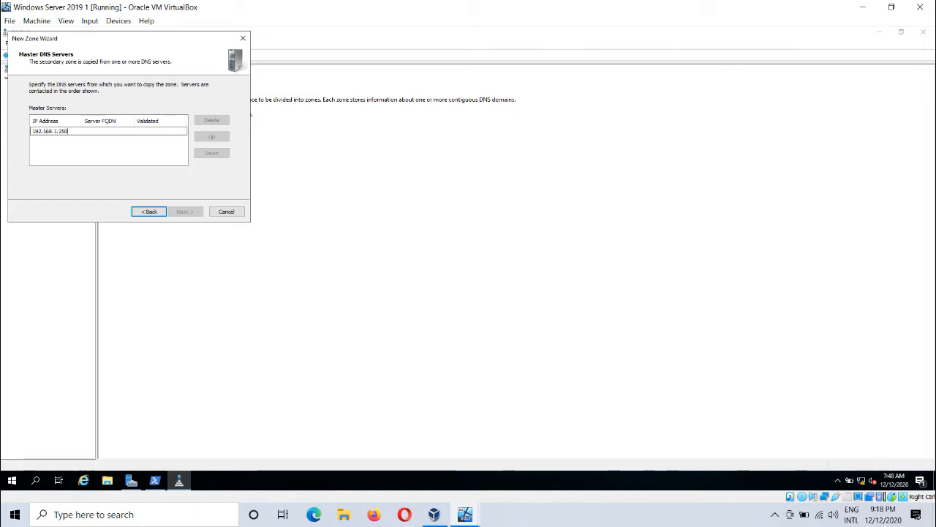
type(".1.250")
left_click(108, 160)
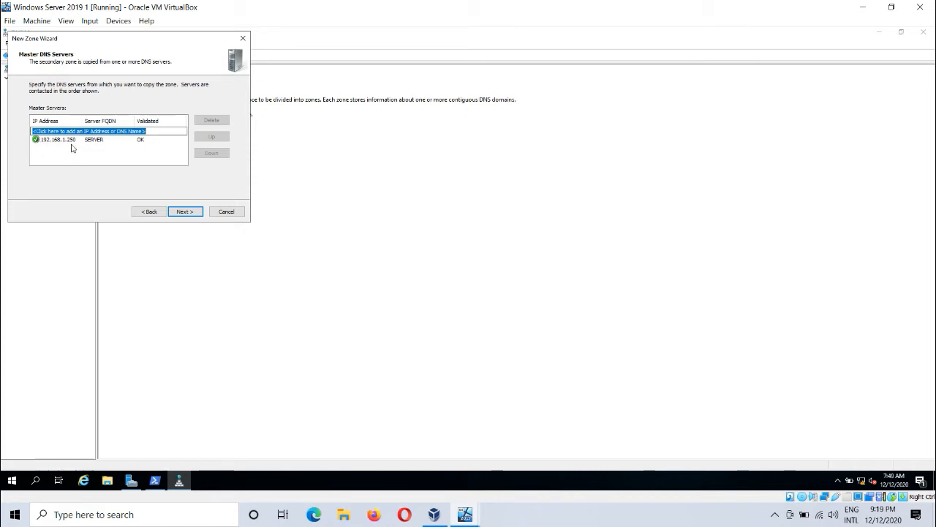
left_click(191, 212)
left_click(192, 212)
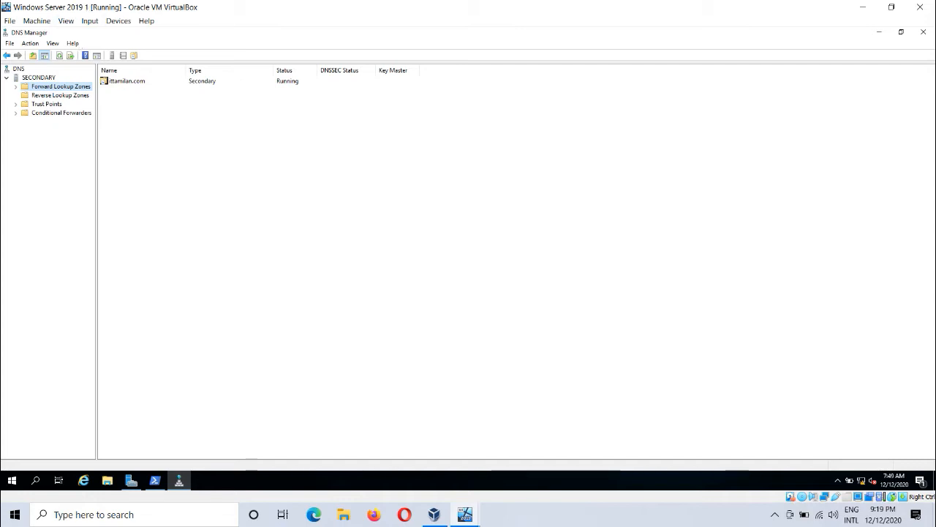
- Expand the forward lookup zones on the secondary server and check the contents of the ittamilan.com zone
left_click(16, 87)
left_click(47, 103)
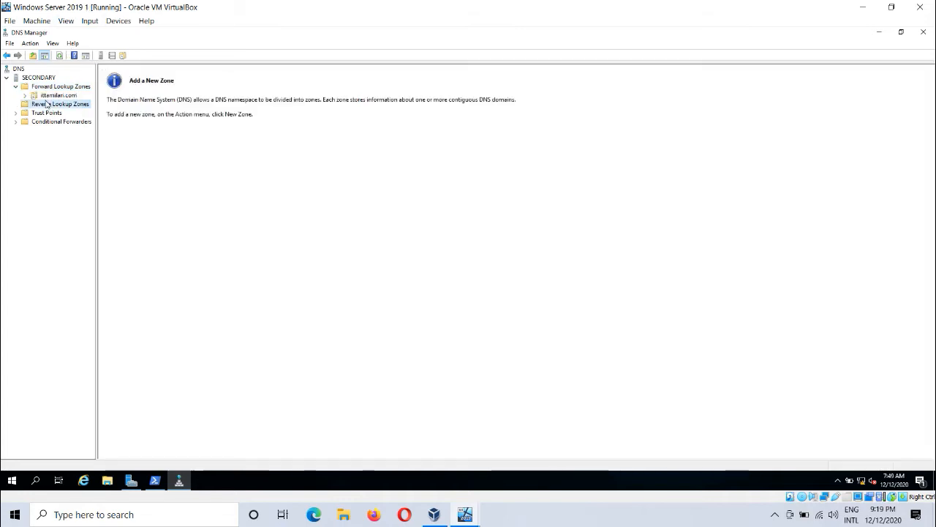
left_click(48, 96)
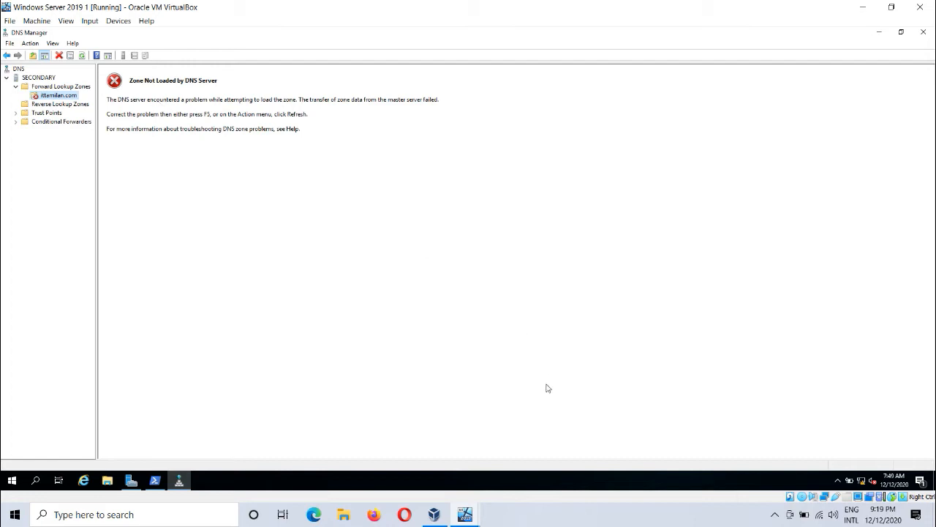
- Switch to the Windows Server 2019 virtual machine and open the zone transfer settings of the ittamilan.com forward zone
left_click(435, 515)
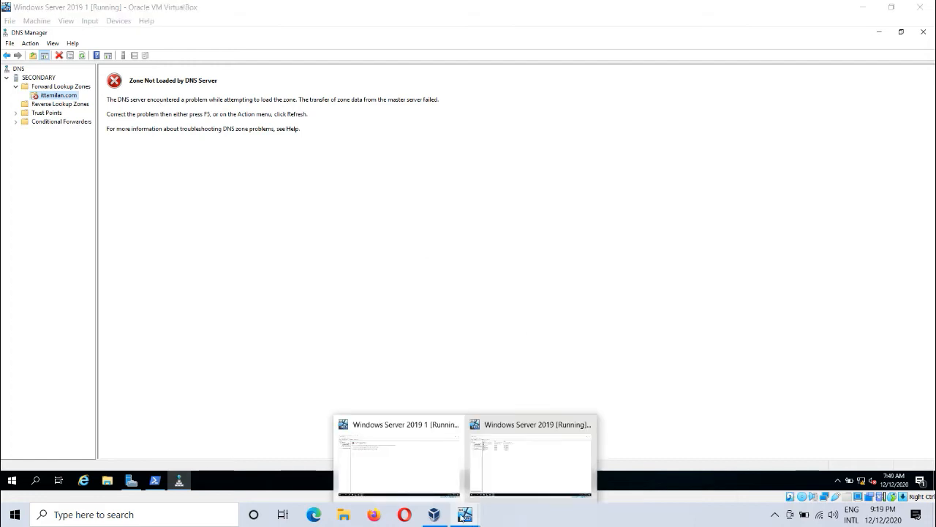
left_click(498, 447)
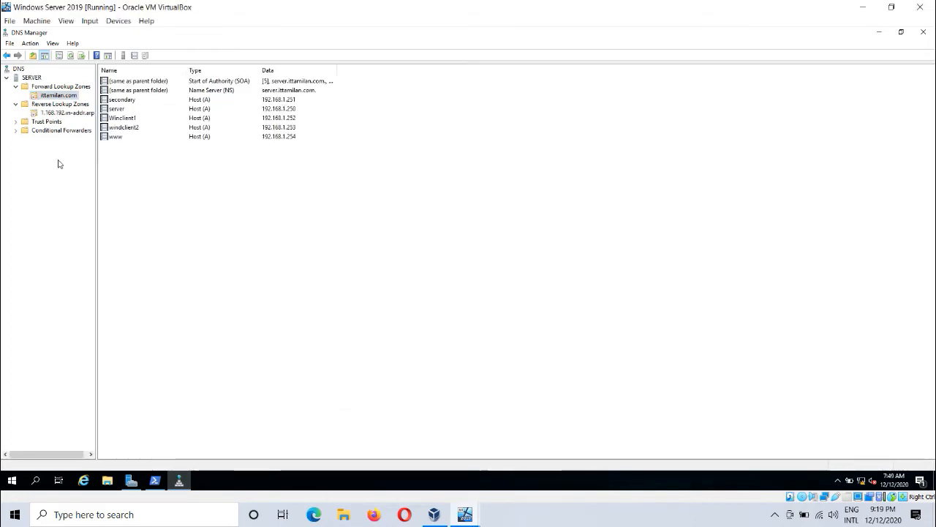
right_click(63, 97)
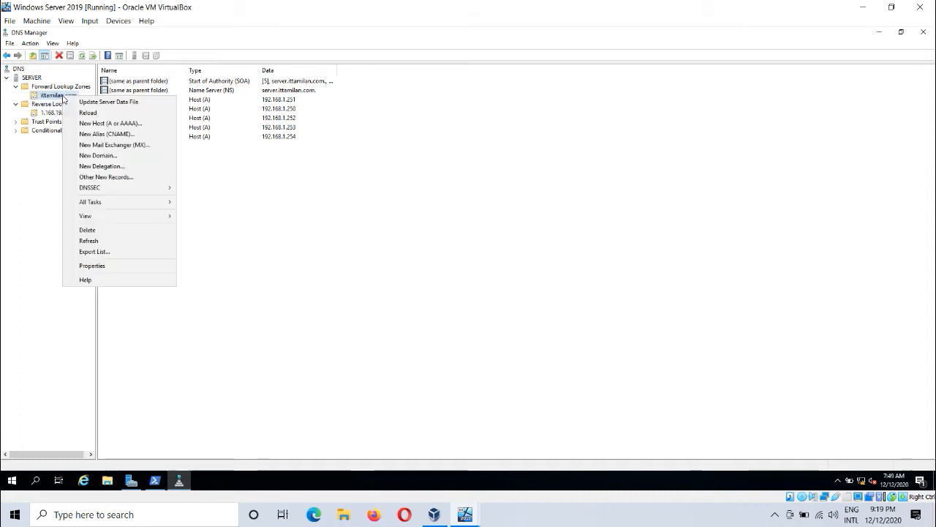
left_click(122, 265)
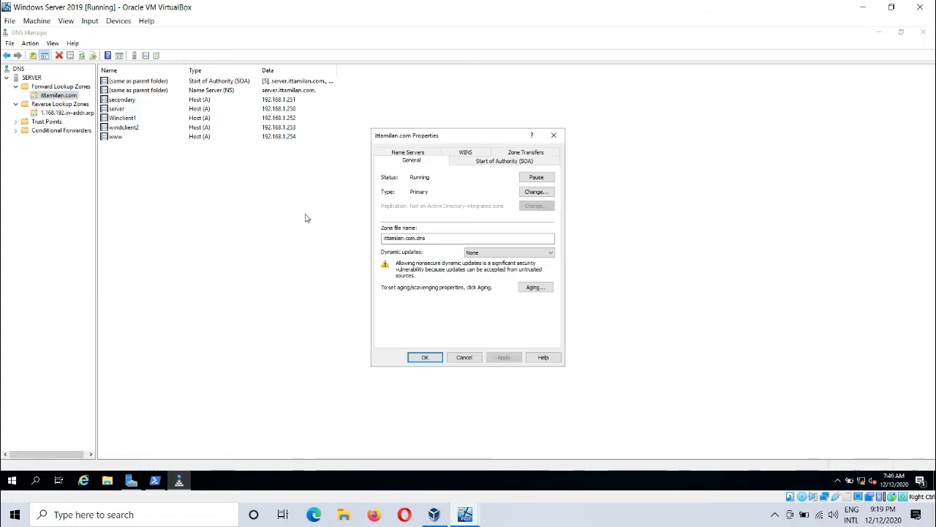
left_click(533, 154)
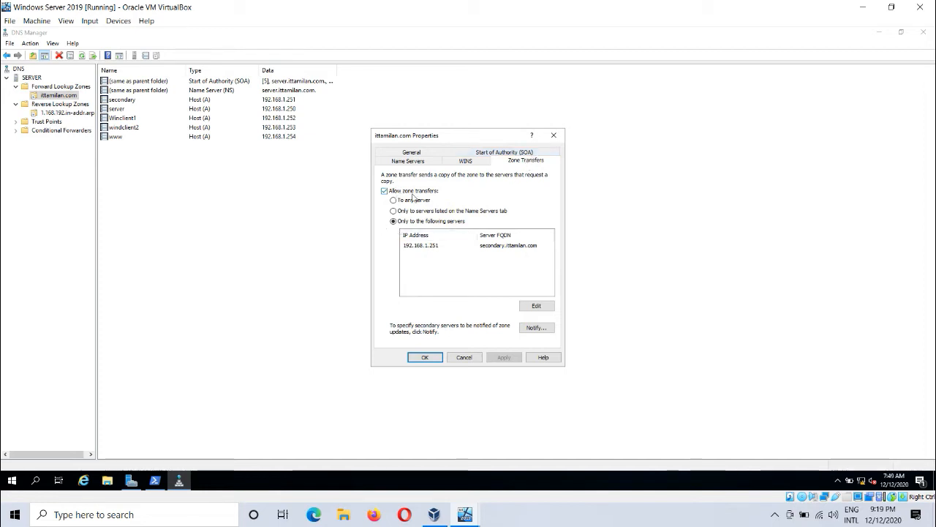
- Allow zone transfers for ittamilan.com only to the following servers
left_click(419, 222)
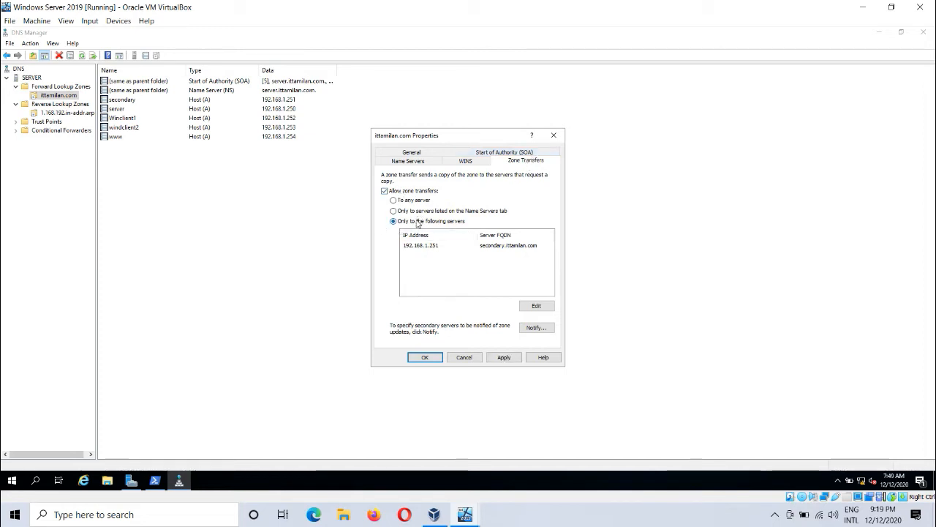
left_click(394, 192)
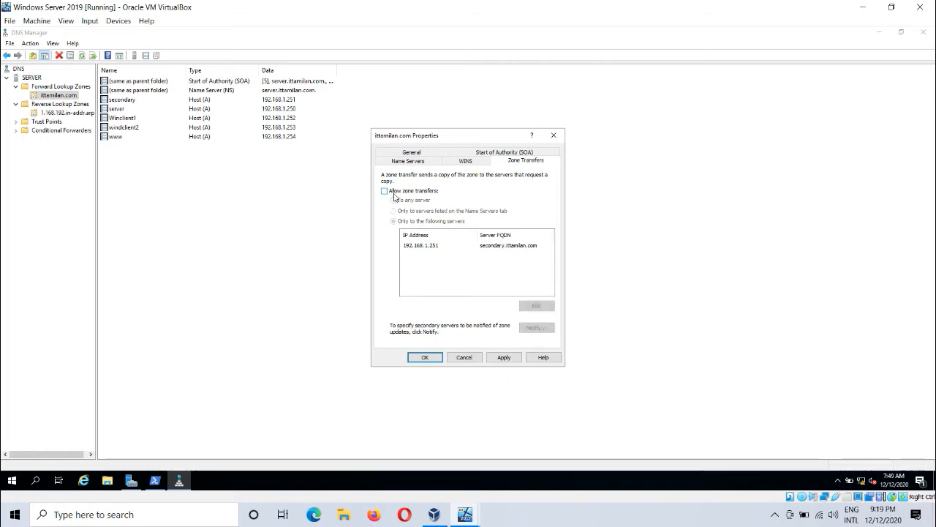
left_click(394, 193)
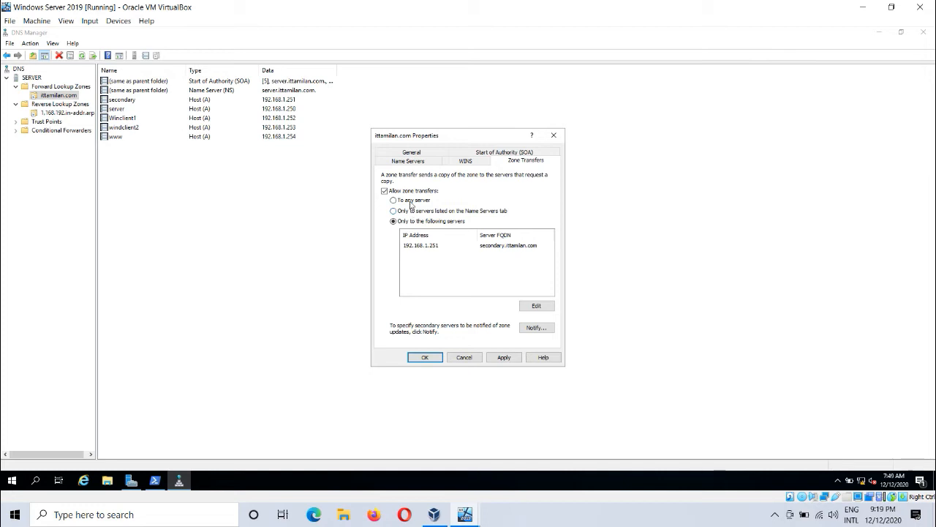
left_click(411, 202)
left_click(429, 222)
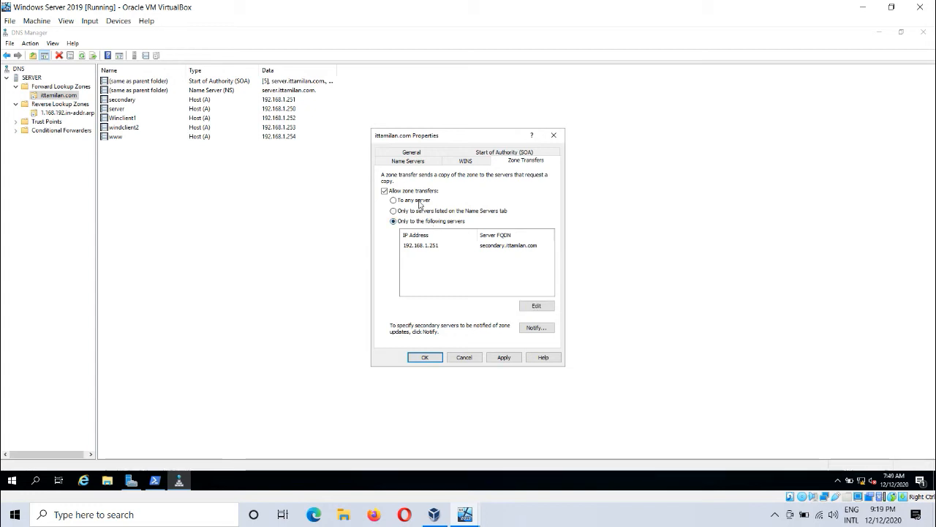
- Re-enter 192.168.1.251 as the secondary server allowed to receive ittamilan.com zone transfers, and apply the zone properties
left_click(434, 248)
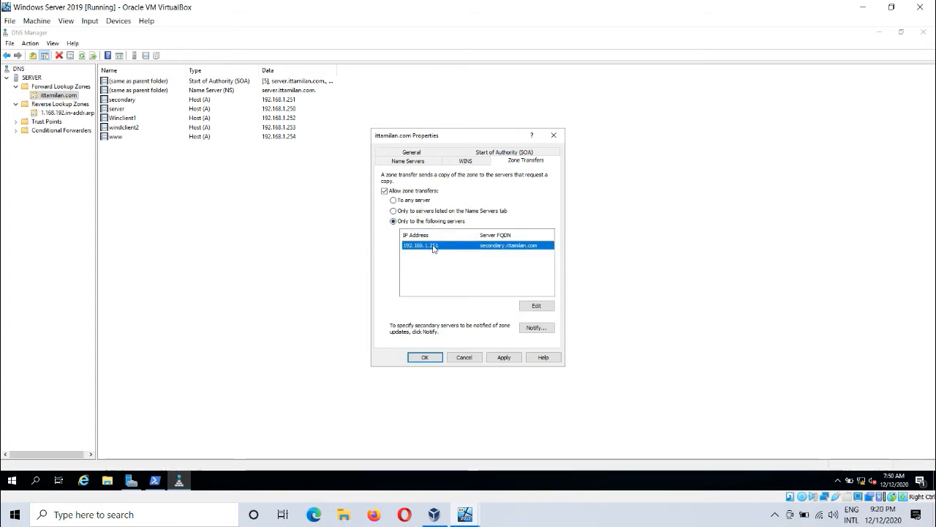
left_click(537, 306)
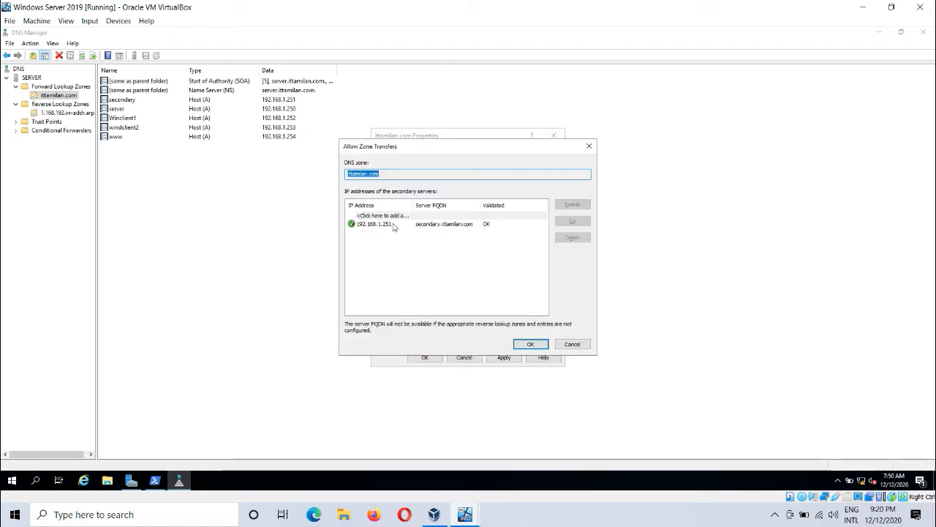
left_click(388, 226)
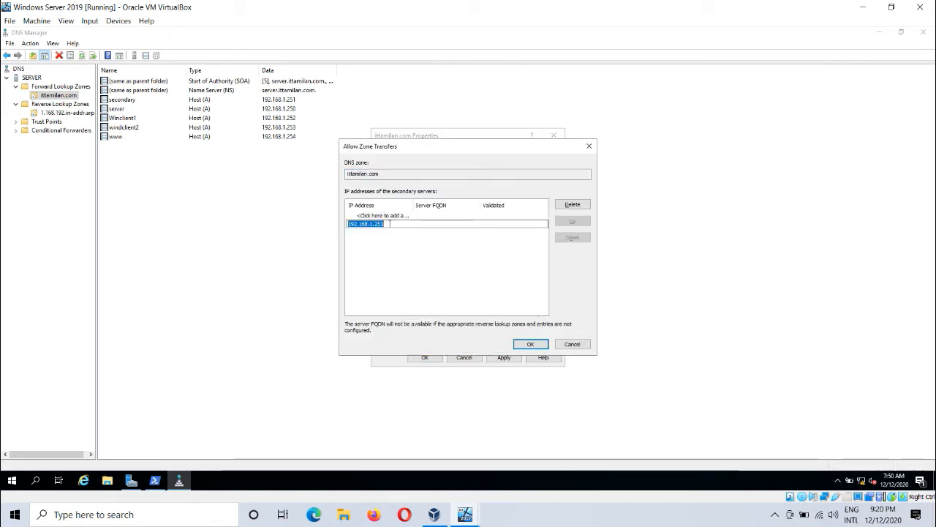
left_click(390, 224)
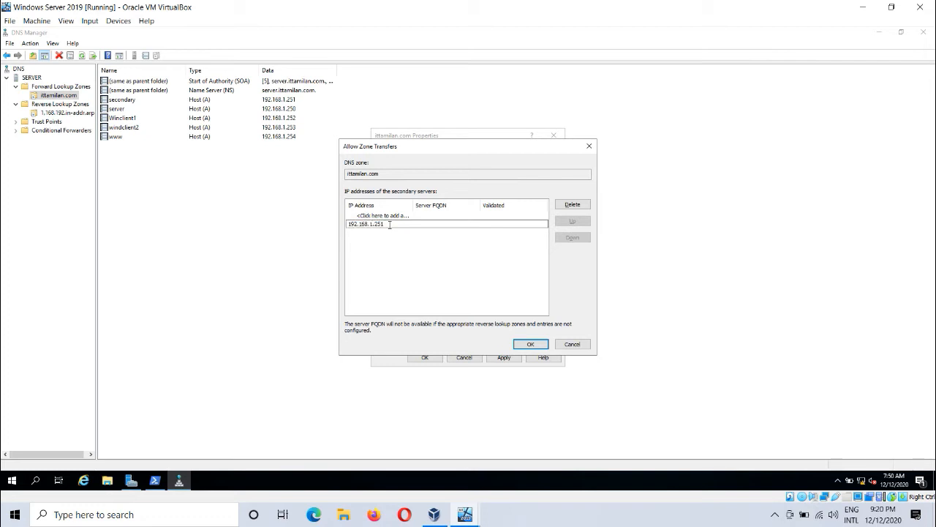
key("Return")
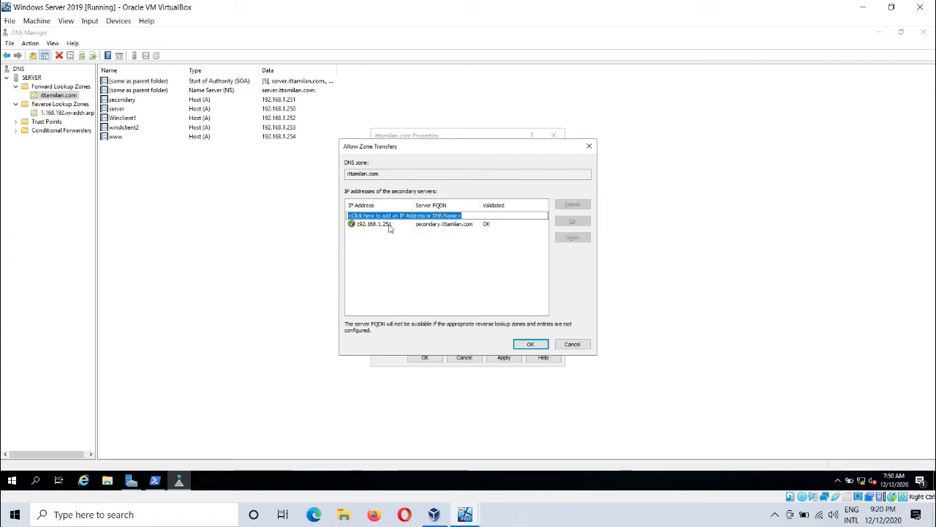
left_click(390, 225)
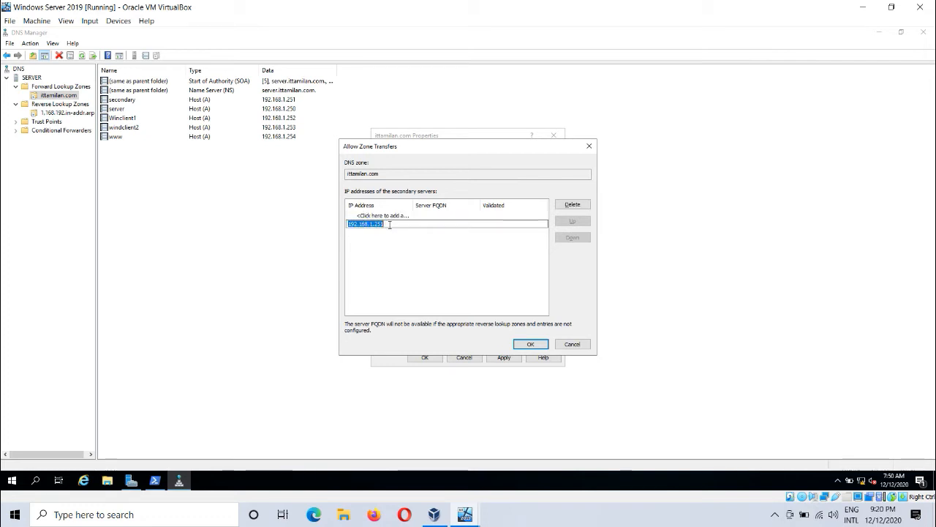
left_click(390, 224)
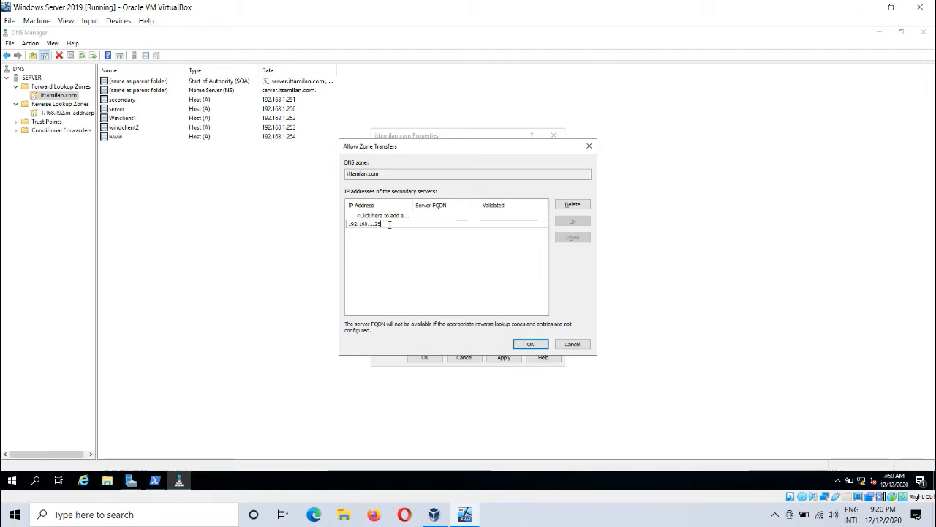
type(".")
key("Return")
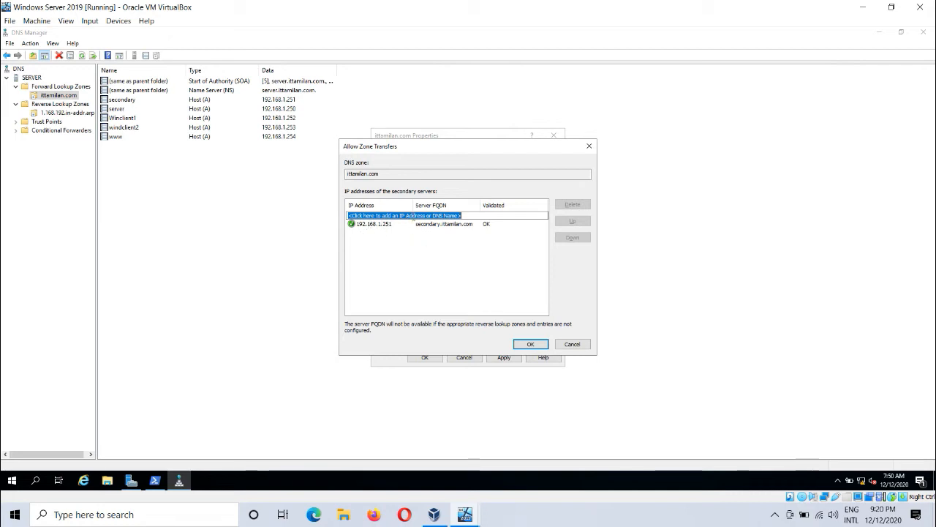
left_click(530, 345)
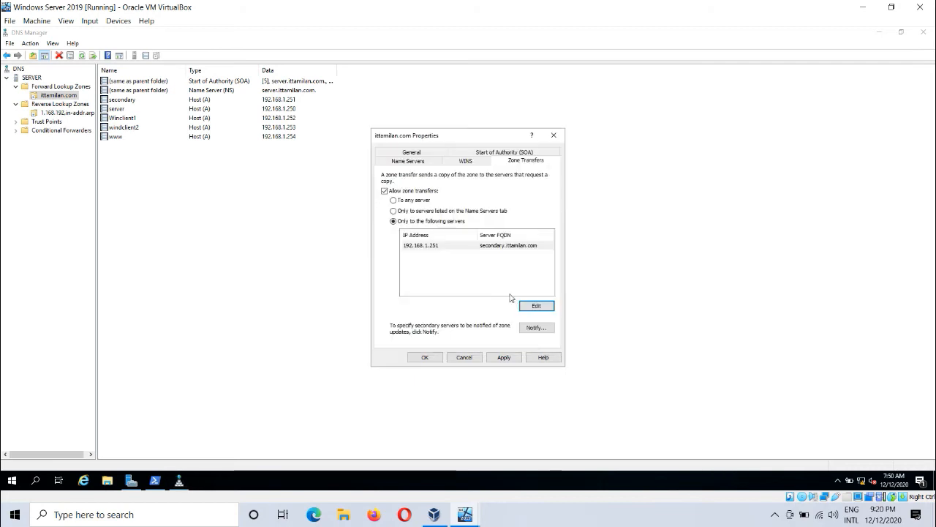
left_click(504, 357)
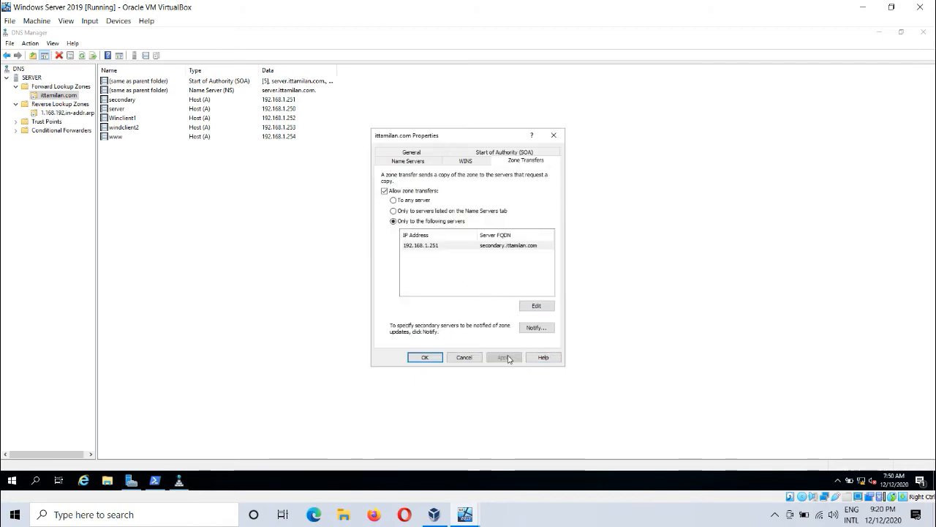
left_click(427, 357)
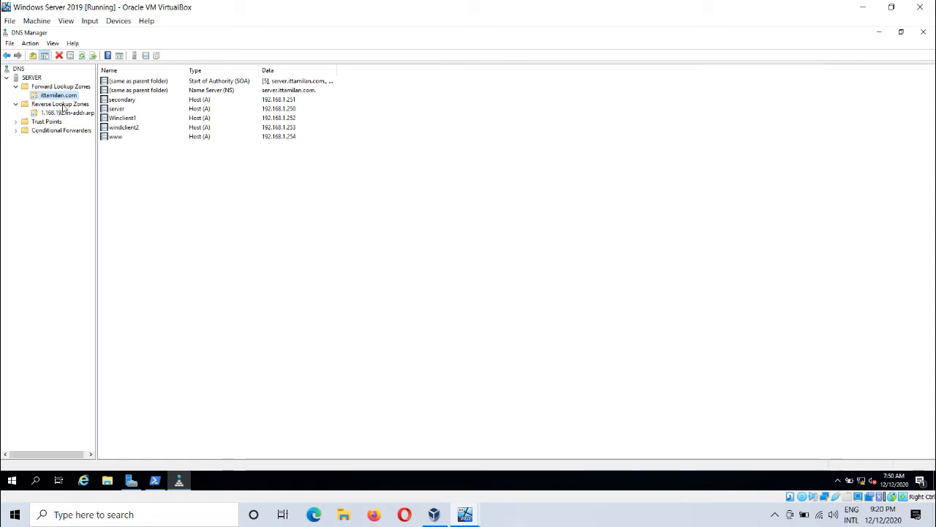
- Switch to the Windows Server 2019 1 virtual machine, refresh the ittamilan.com forward zone and check its transferred records
left_click(465, 515)
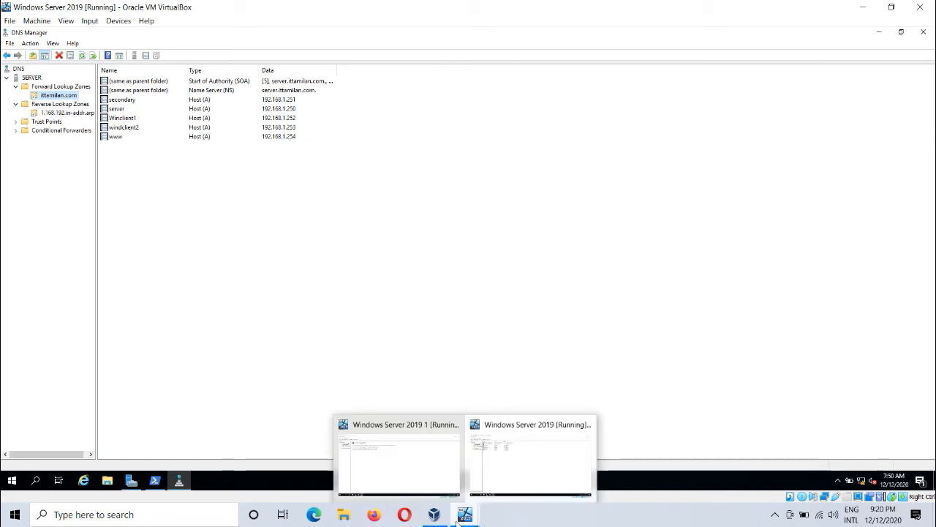
left_click(421, 479)
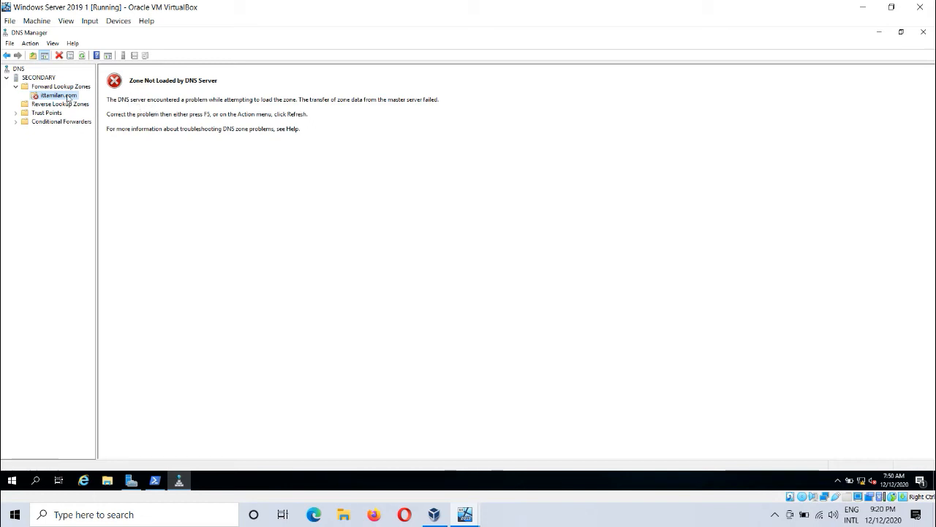
left_click(82, 56)
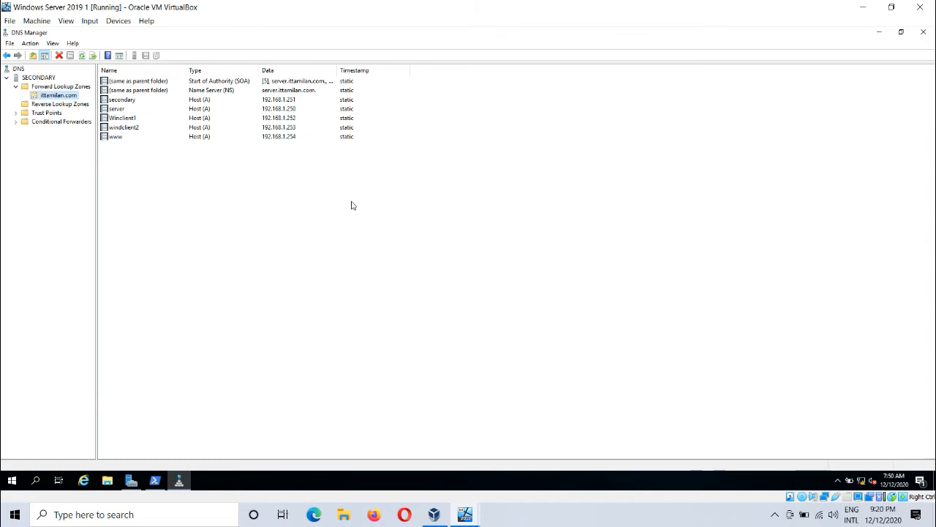
left_click_drag(350, 210, 163, 85)
left_click(215, 165)
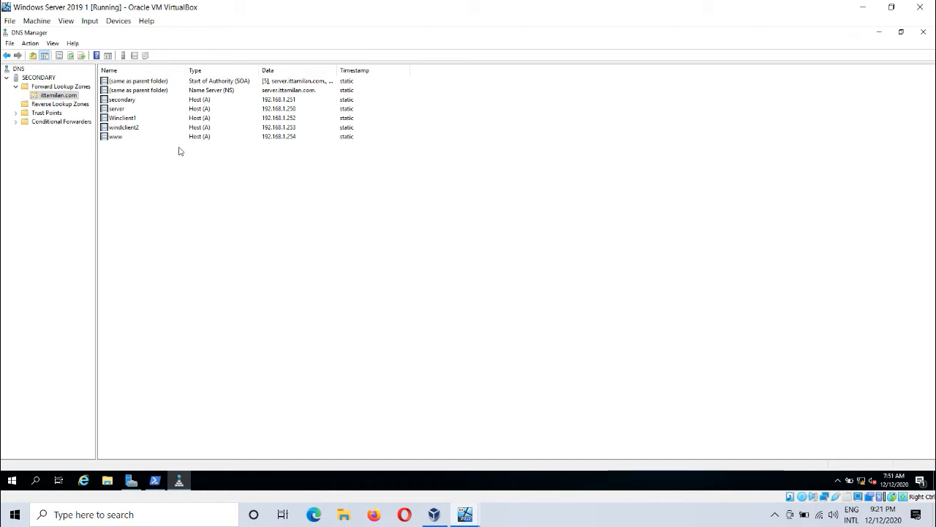
left_click(42, 106)
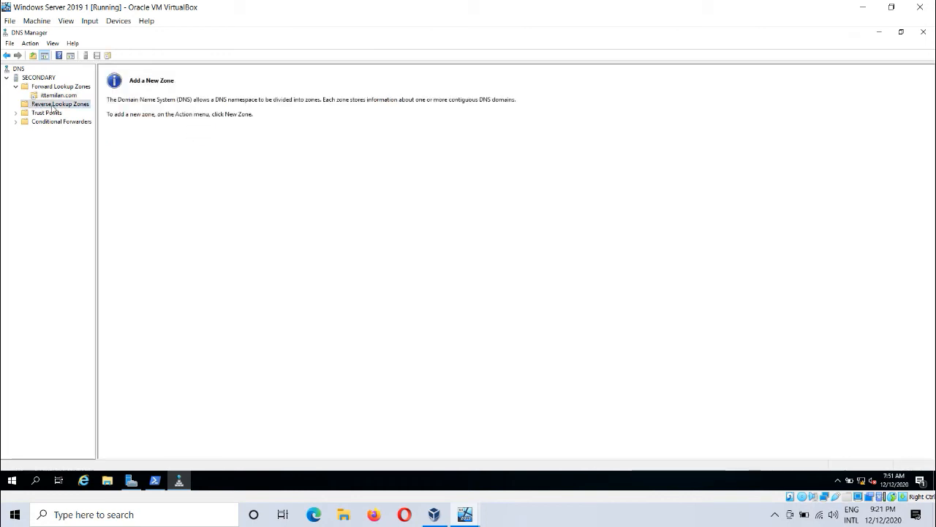
left_click(57, 96)
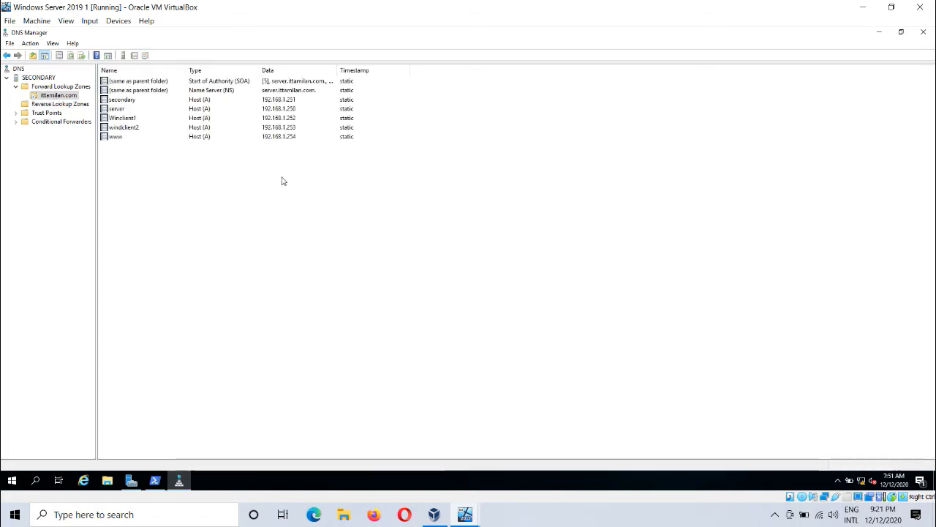
- Start a new secondary IPv4 reverse lookup zone on the secondary server with the network ID 192.168.1
left_click(62, 106)
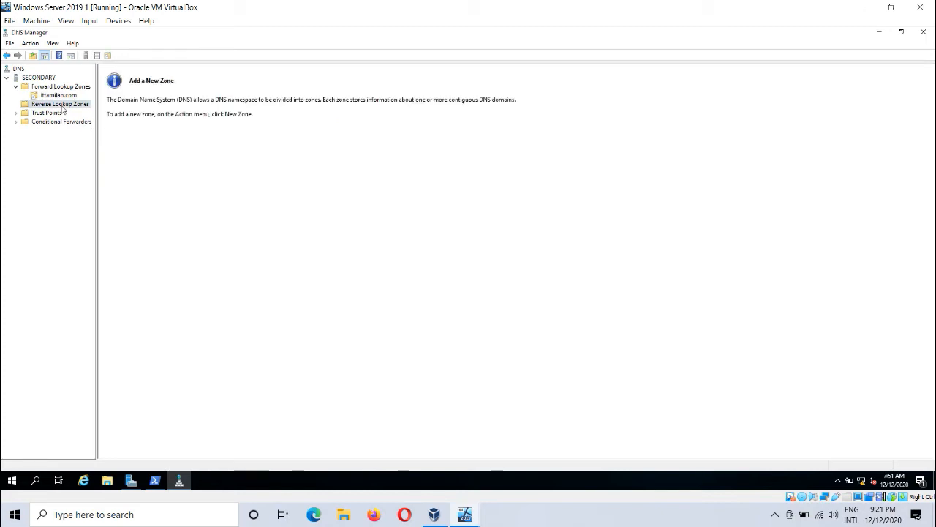
right_click(63, 108)
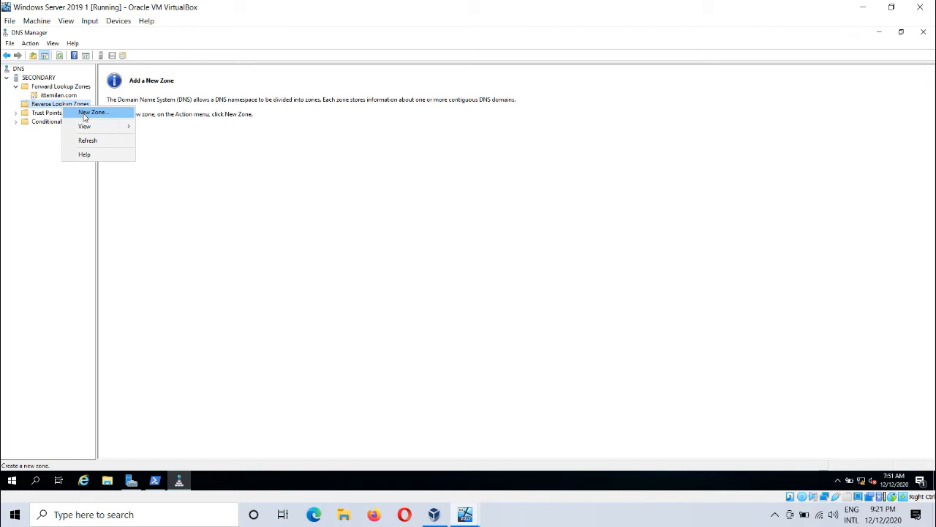
left_click(85, 114)
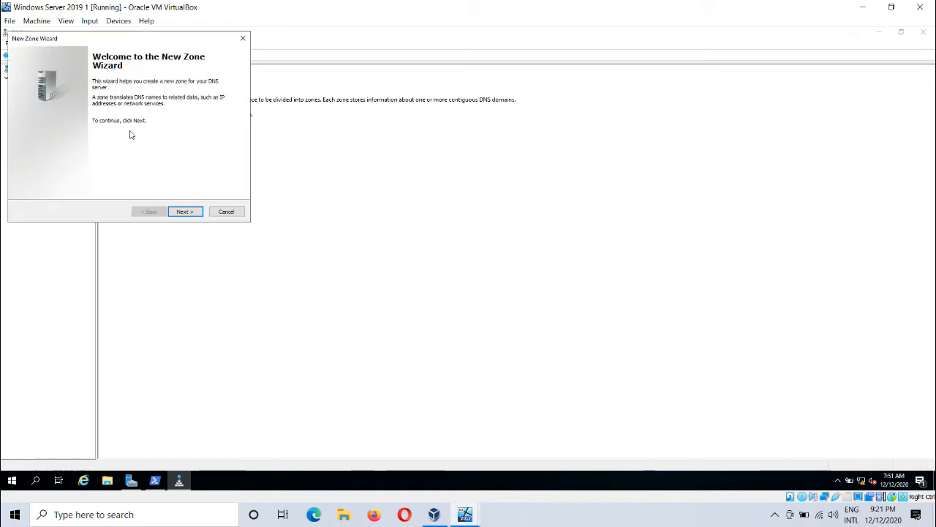
left_click(195, 218)
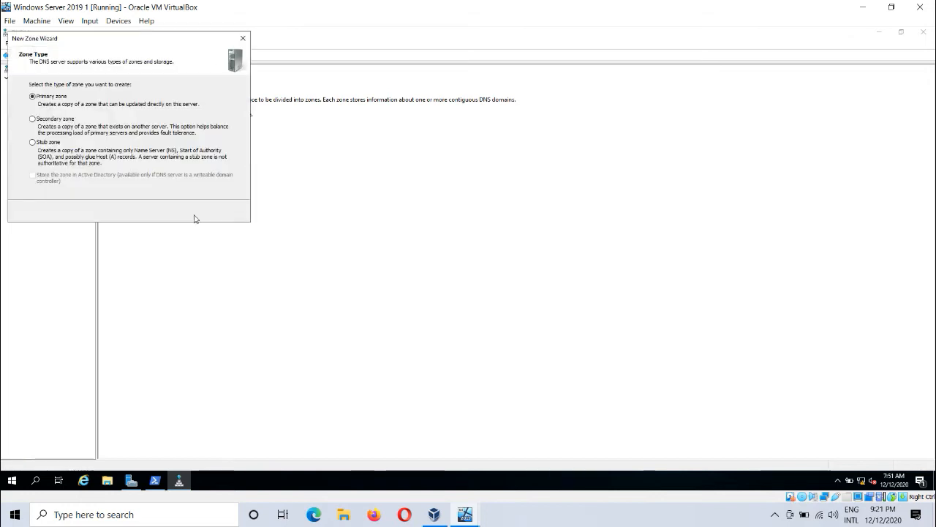
left_click(68, 120)
left_click(185, 211)
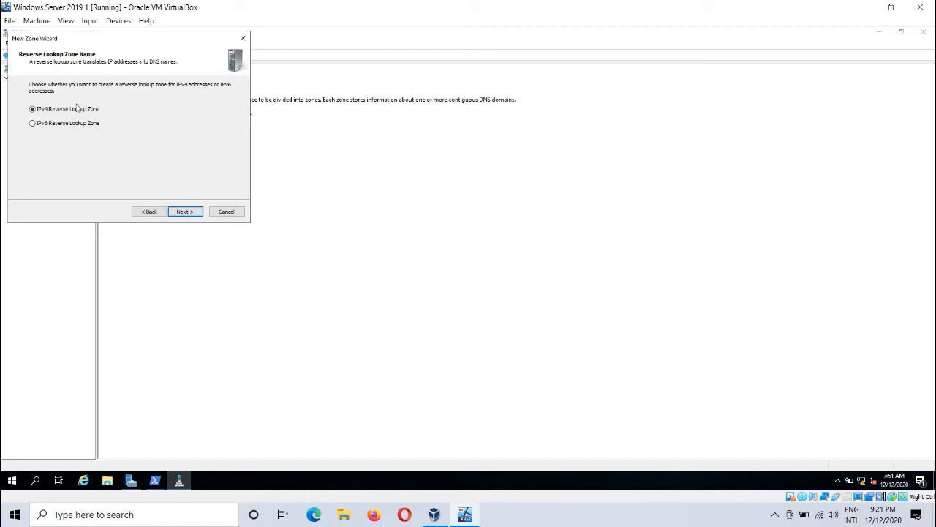
left_click(190, 212)
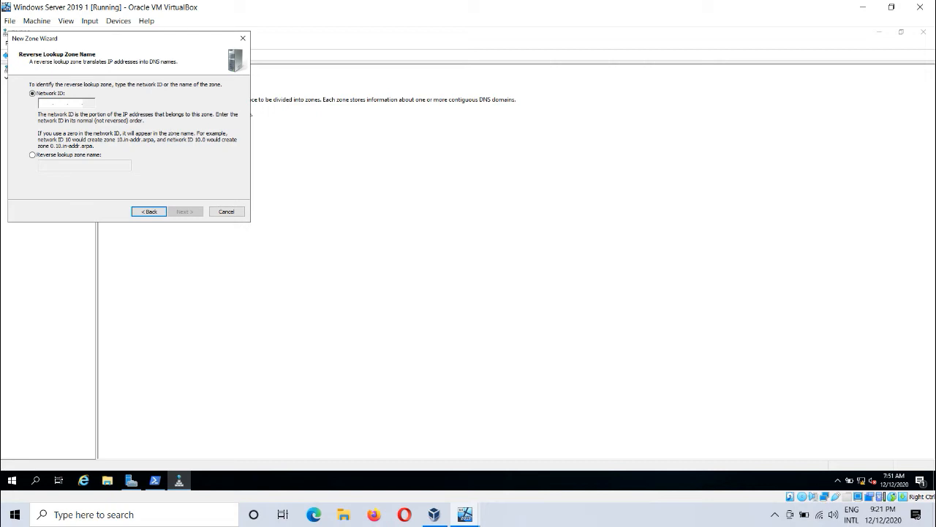
type("192.168.1.")
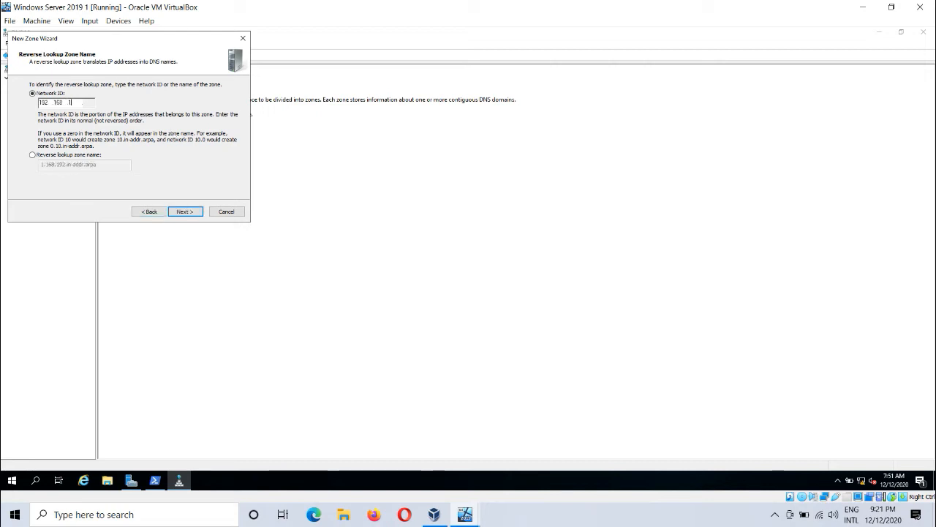
left_click(185, 211)
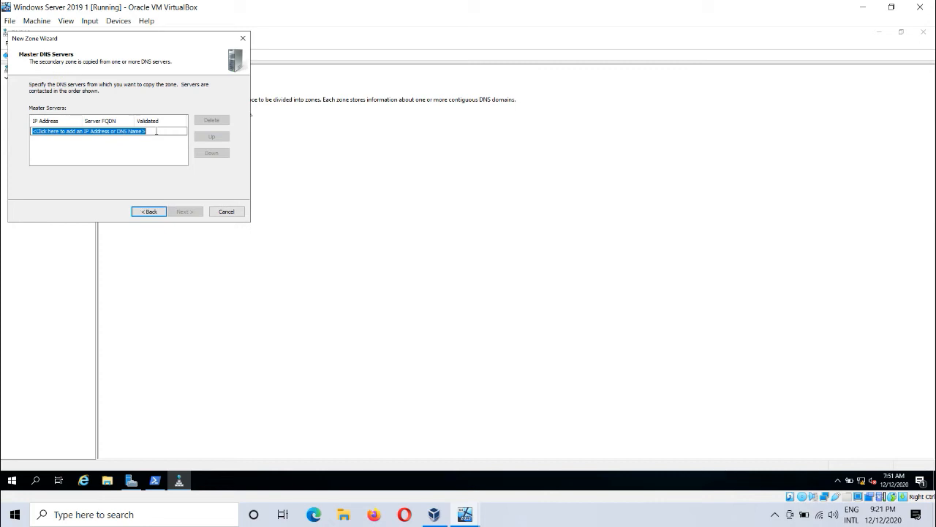
- Try to create the secondary reverse zone with 192.168.1.251 as its master DNS server
left_click(156, 131)
left_click_drag(155, 131, 34, 135)
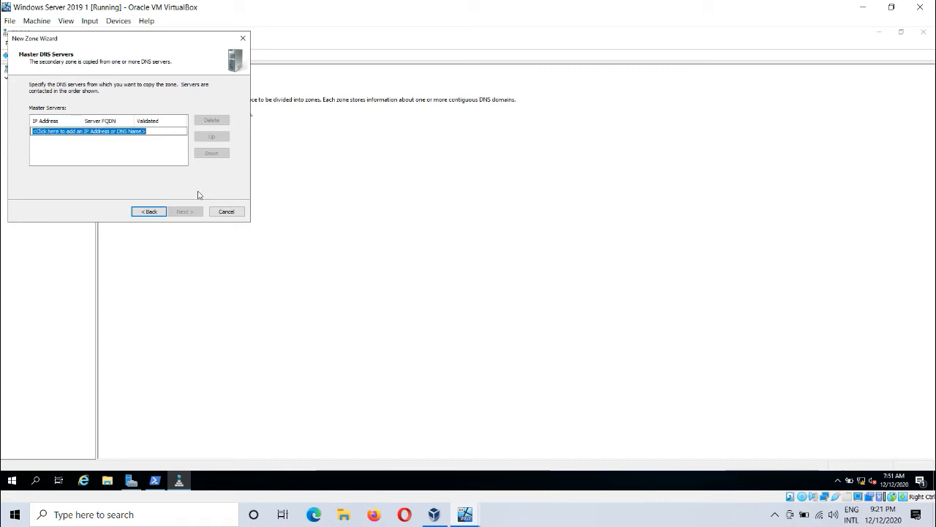
type("192.168.1.251")
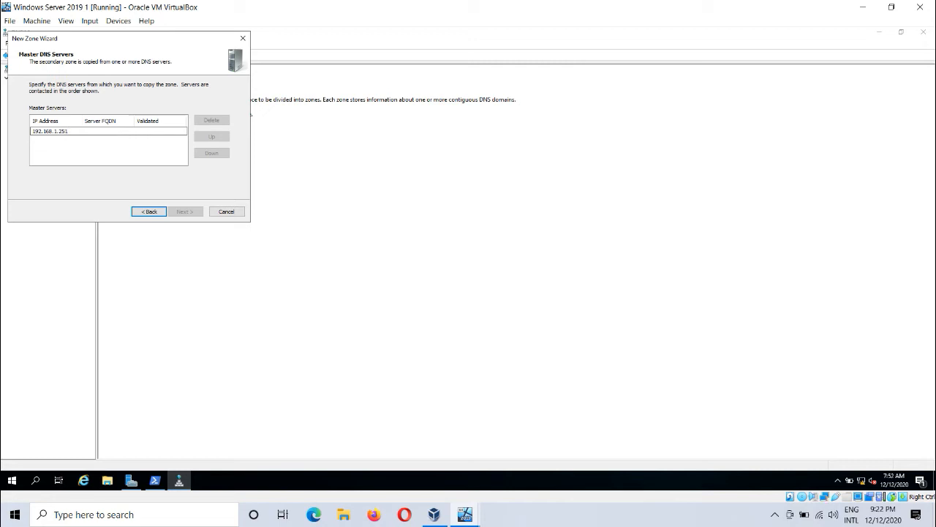
left_click(101, 152)
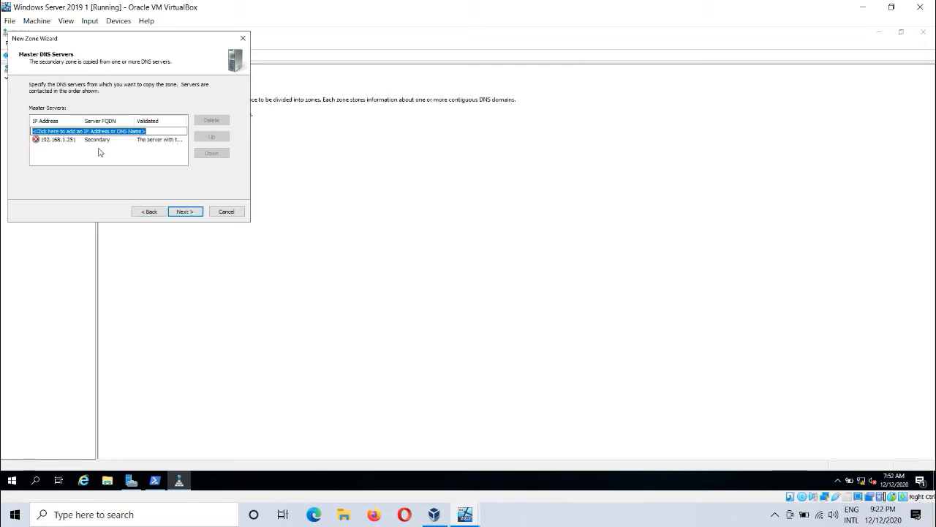
left_click(188, 213)
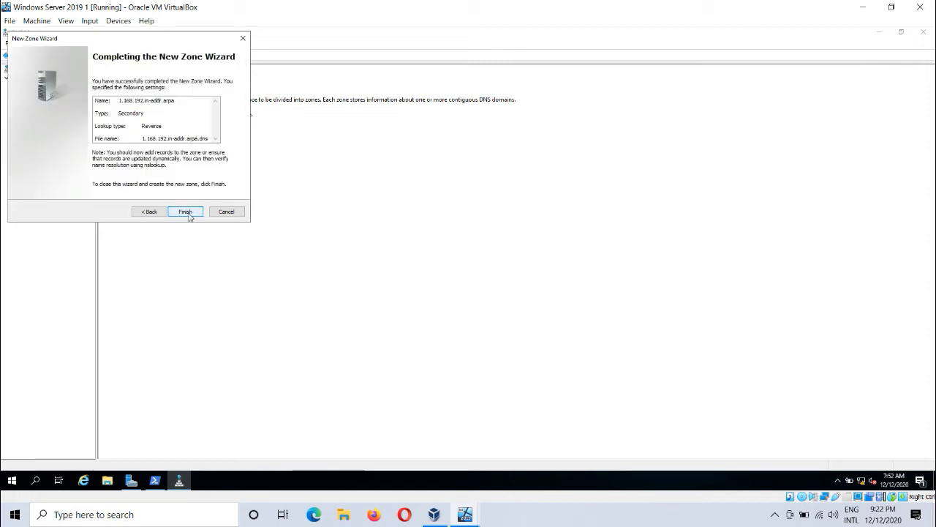
left_click(187, 212)
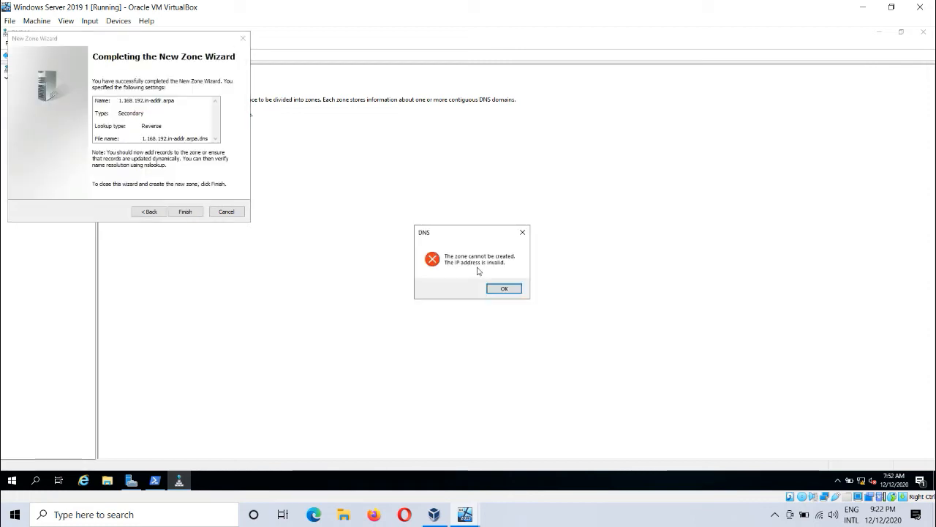
left_click(507, 292)
left_click(150, 211)
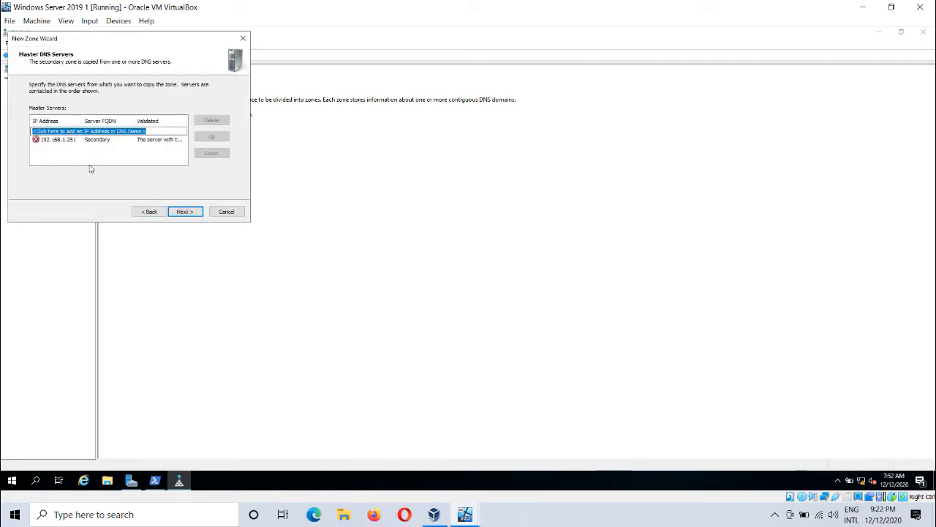
- Set the reverse zone's master DNS server to 192.168.1.250 and accept the master server list
left_click(75, 141)
left_click(74, 141)
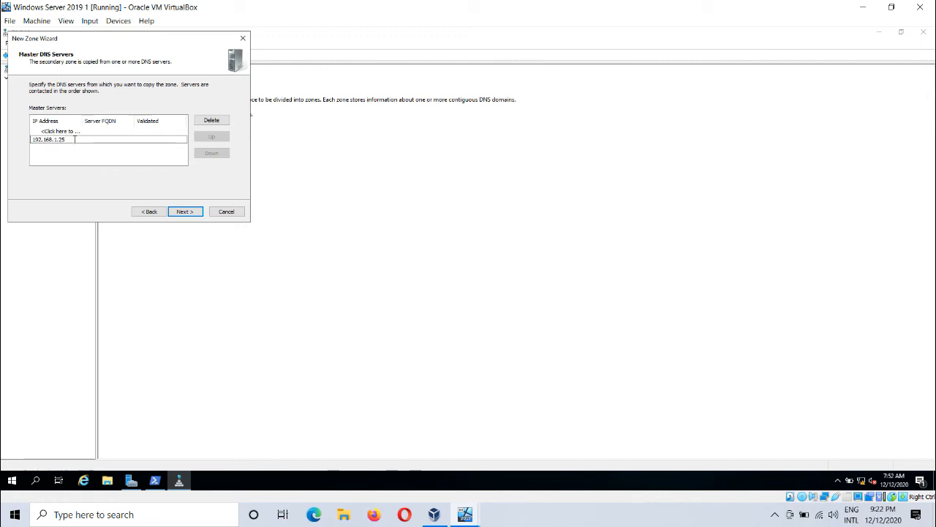
type("0")
key("Return")
left_click(61, 142)
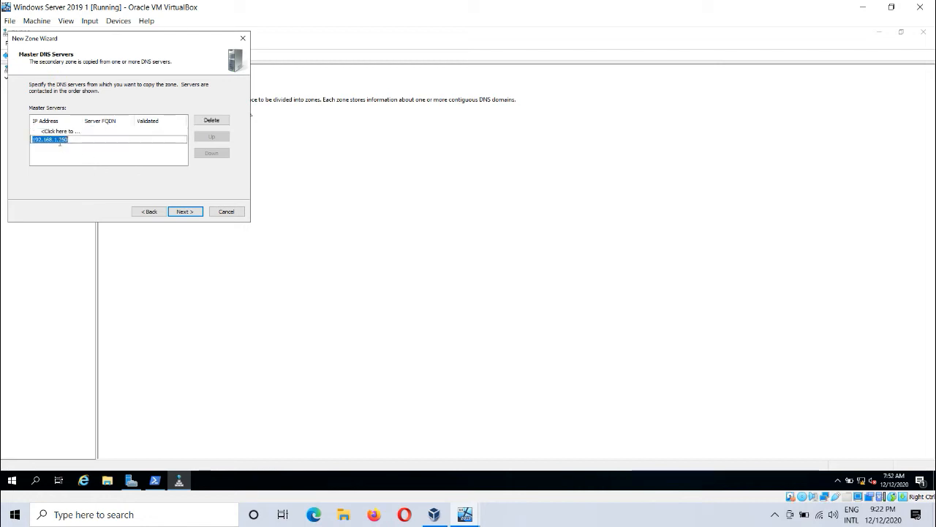
key("Return")
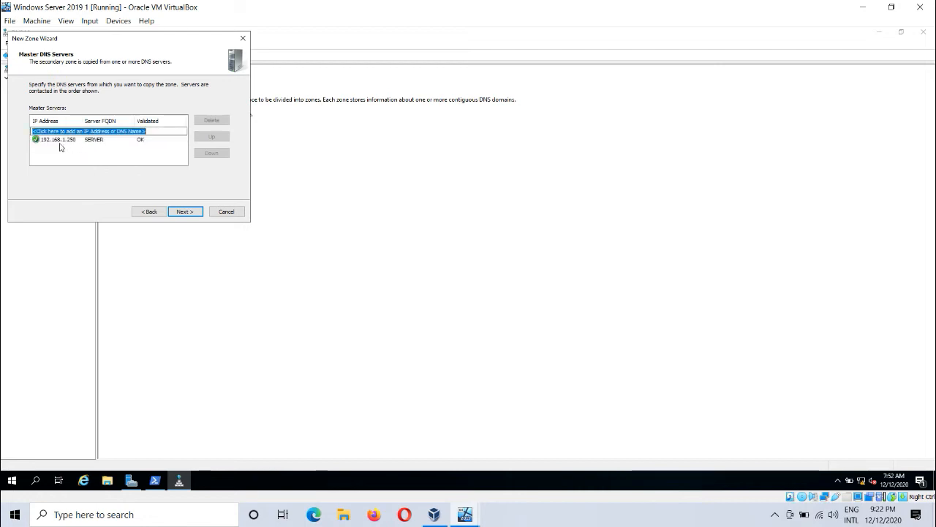
left_click(184, 211)
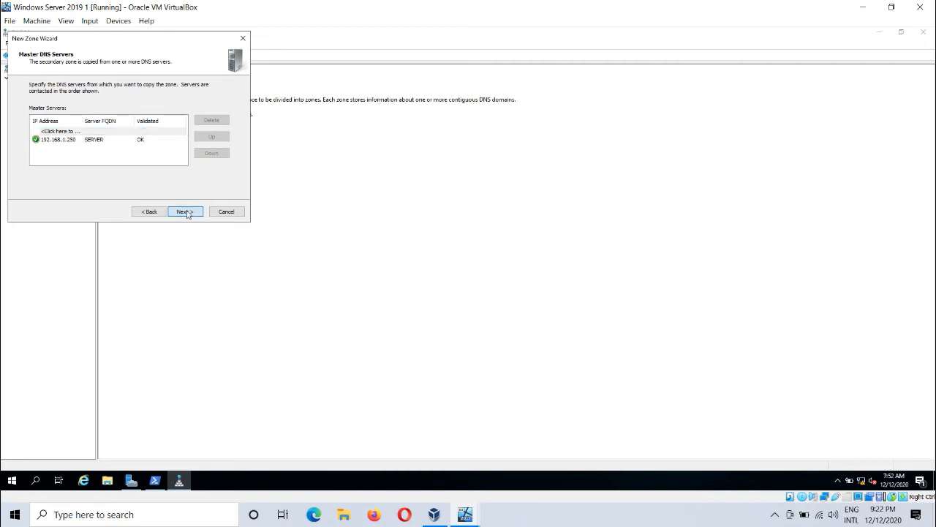
- Finish creating the secondary reverse lookup zone and open it to check its transferred records
left_click(185, 211)
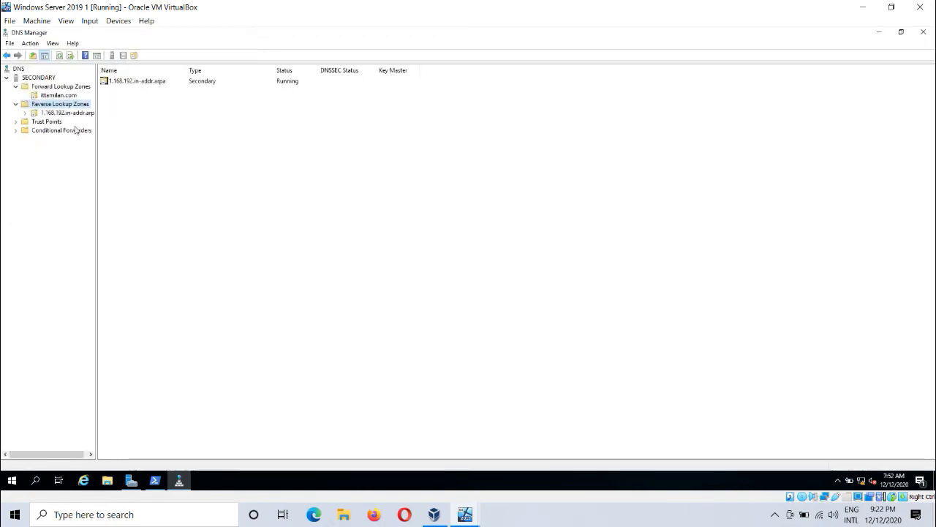
left_click(57, 113)
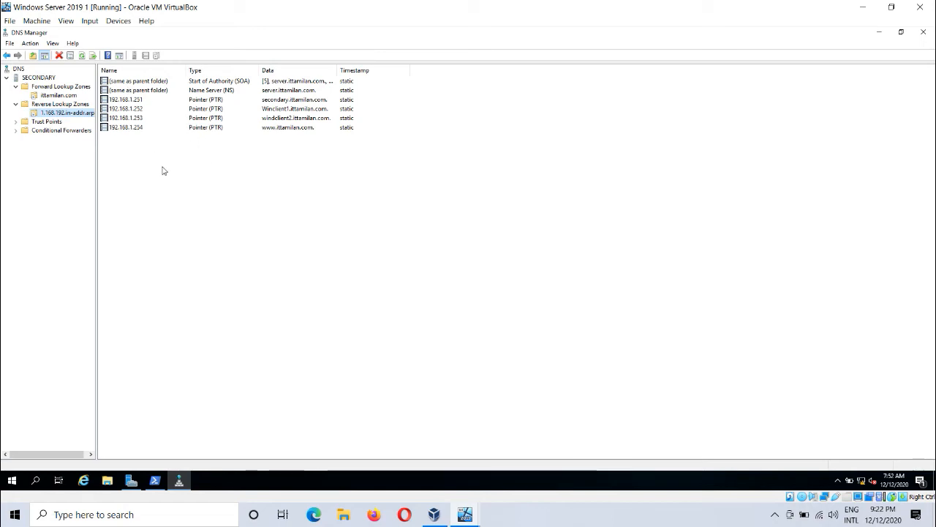
- Switch to the Windows Server 2019 virtual machine and review the zone transfer settings of the ittamilan.com forward zone
left_click(465, 514)
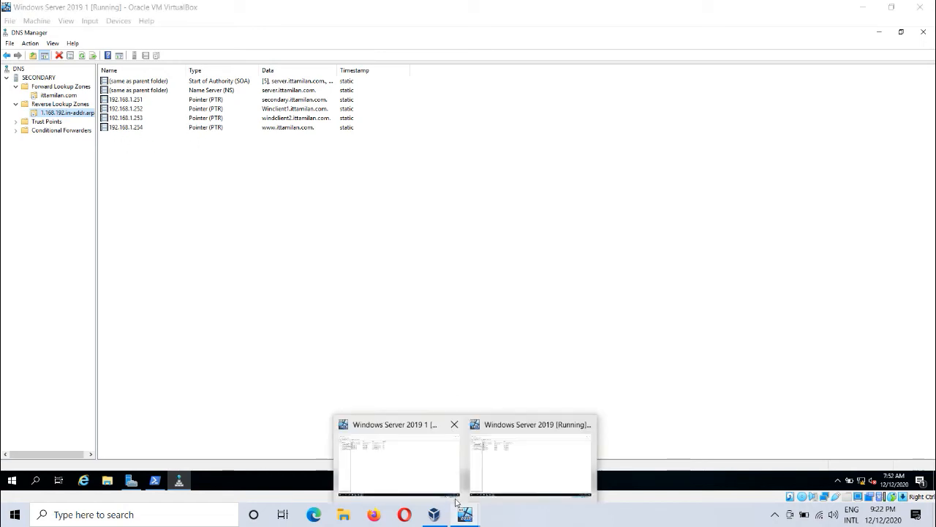
left_click(500, 468)
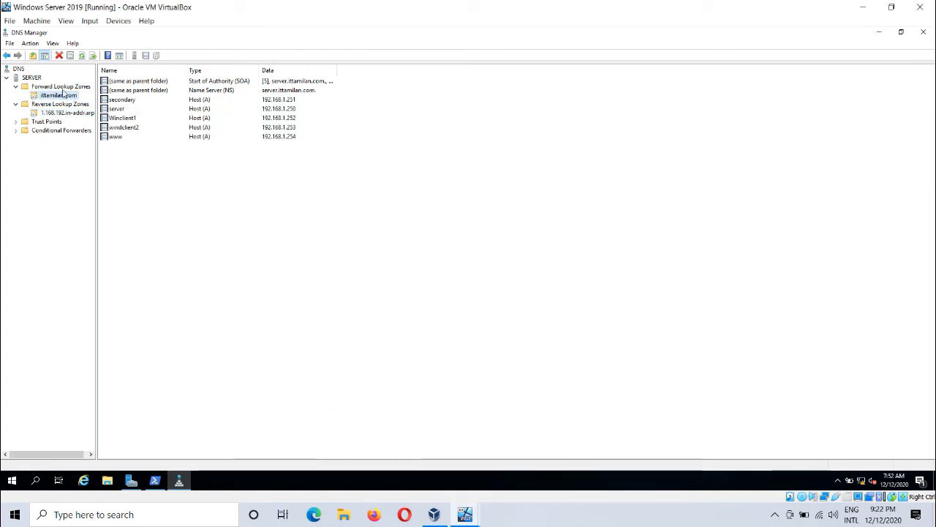
right_click(64, 100)
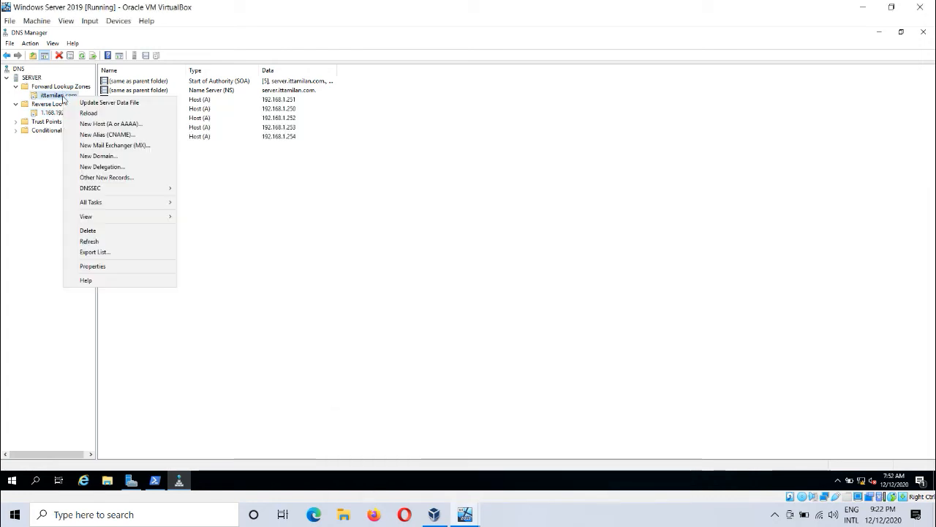
left_click(121, 265)
left_click(526, 152)
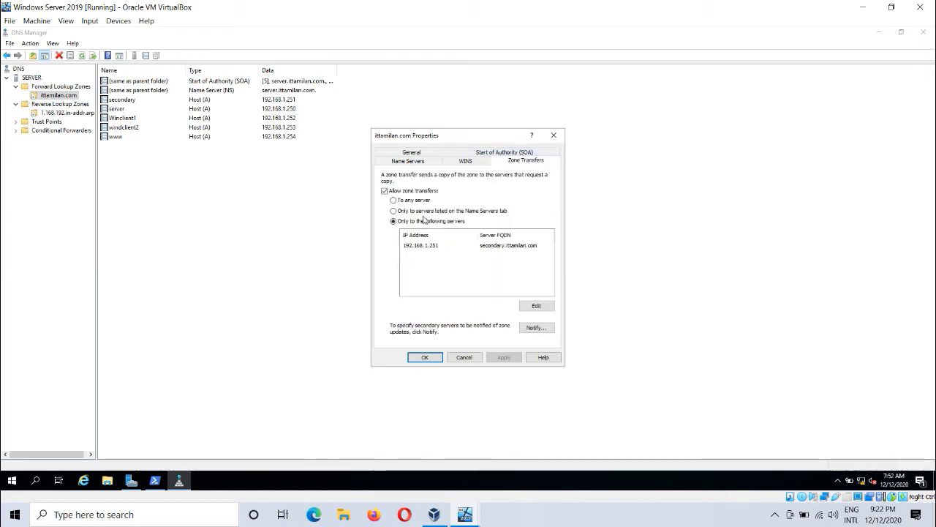
left_click(424, 357)
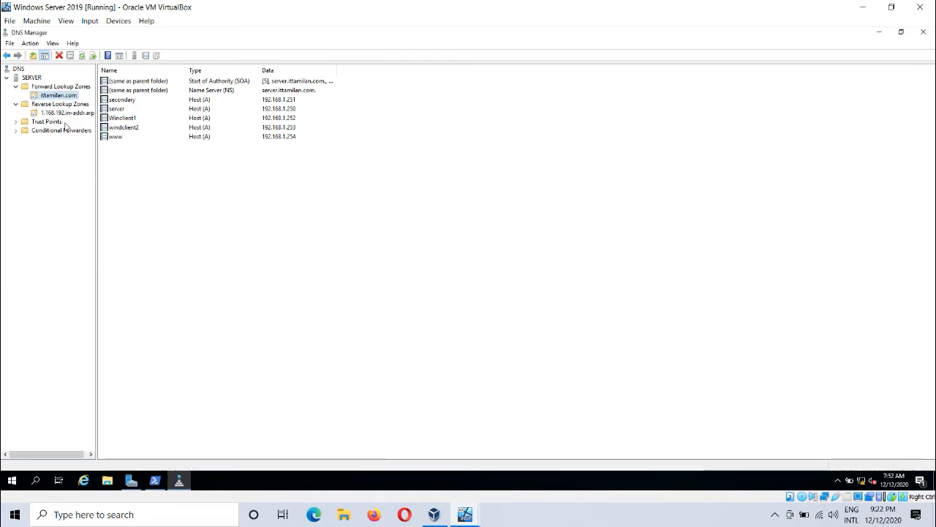
- Review the zone transfer settings of the 1.168.192.in-addr.arpa reverse zone on the primary server
right_click(51, 112)
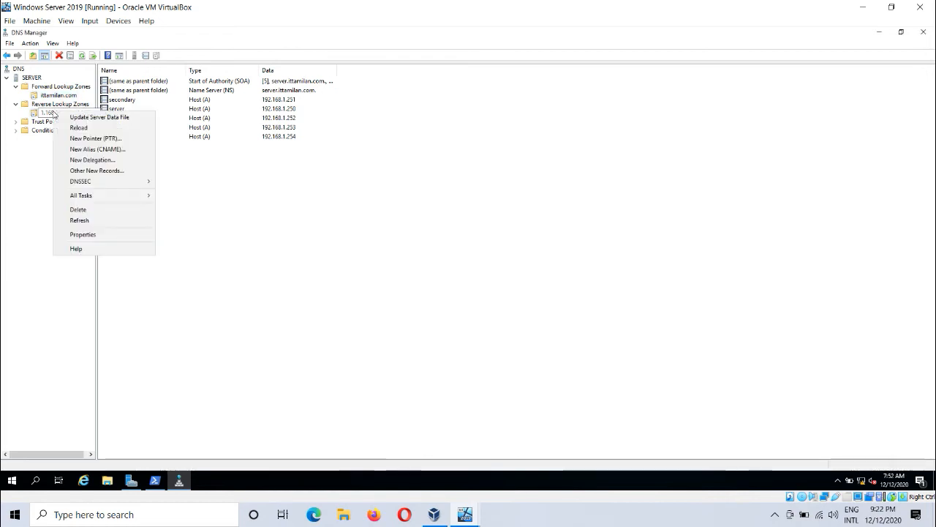
left_click(105, 234)
left_click(516, 152)
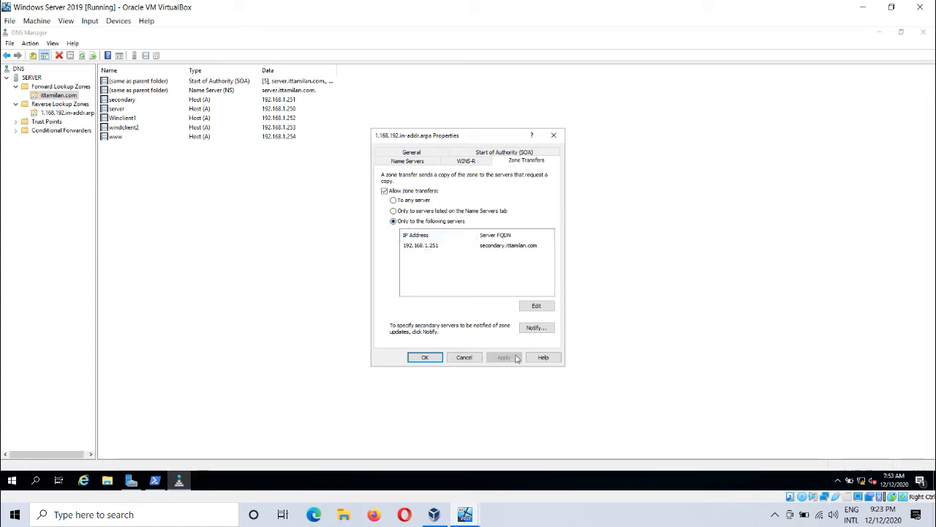
left_click(424, 357)
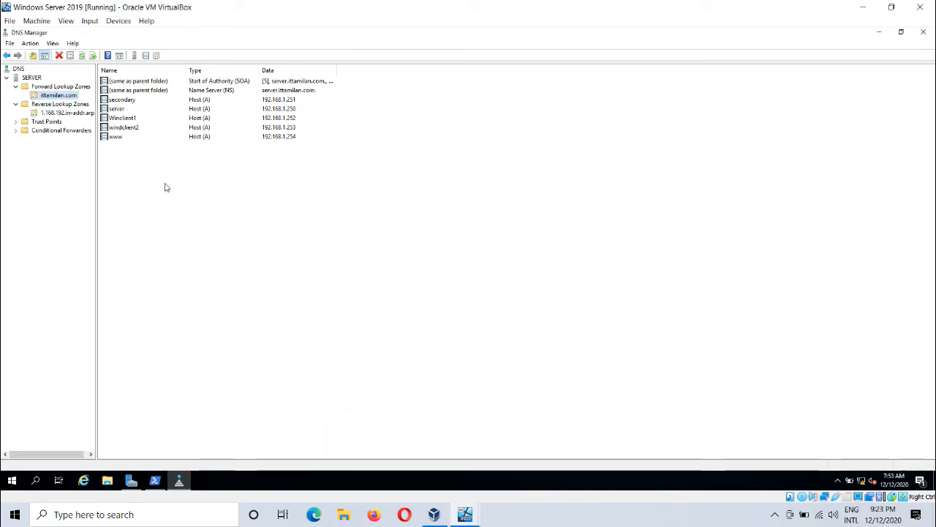
- Switch to the Windows Server 2019 1 virtual machine and examine which commands its secondary forward and reverse zones offer
mouse_move(435, 515)
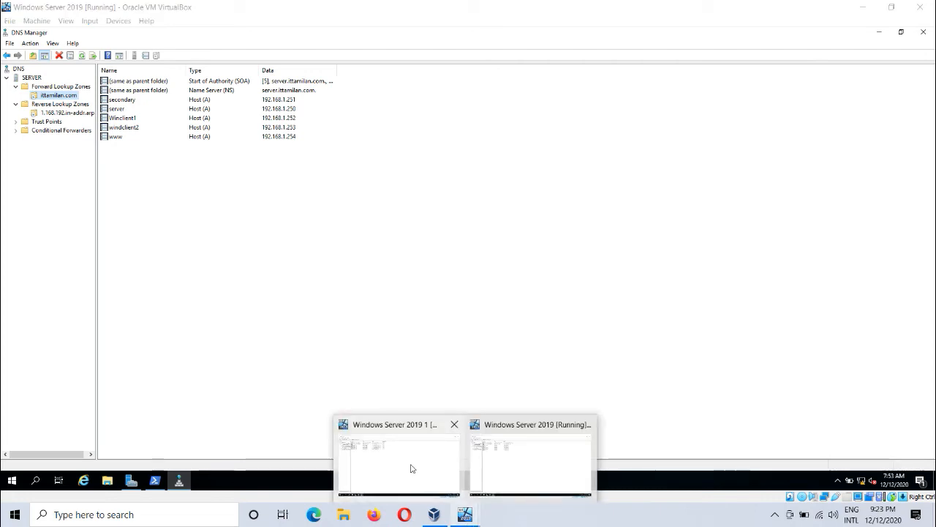
left_click(411, 468)
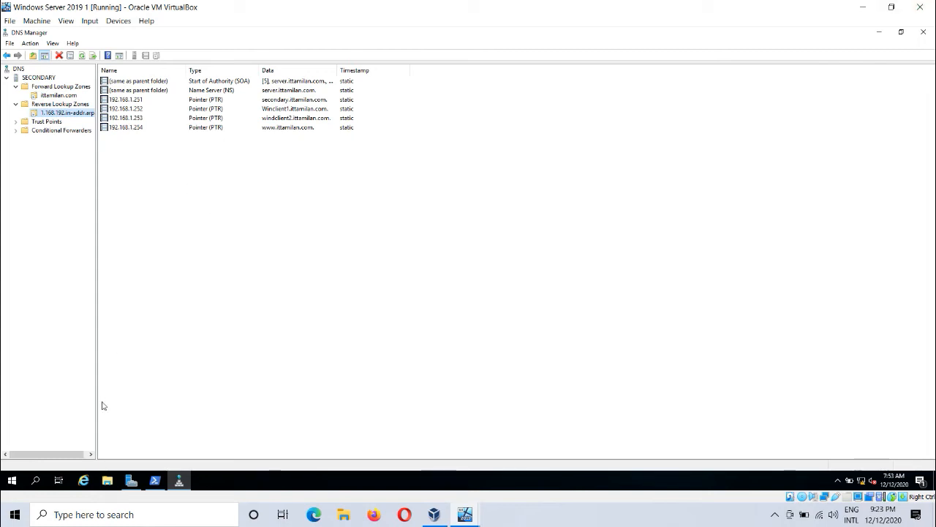
right_click(294, 176)
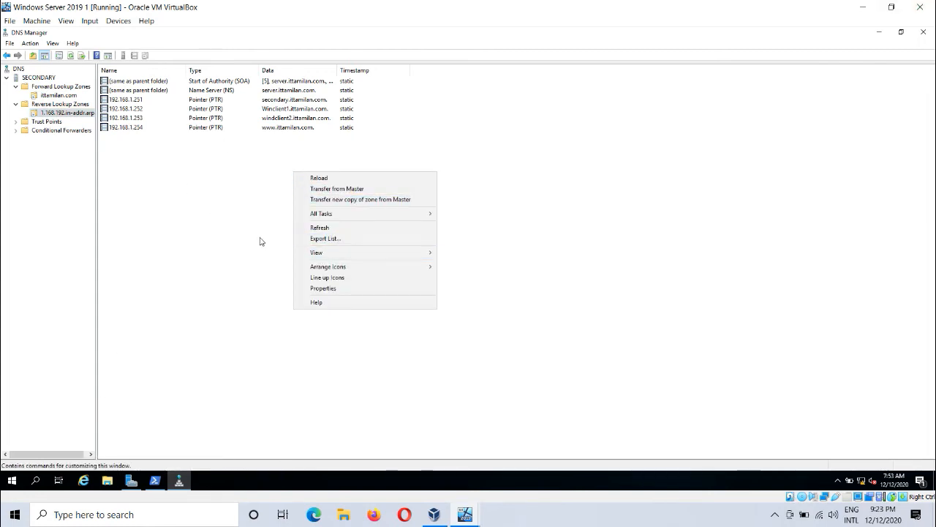
left_click(94, 147)
left_click(40, 94)
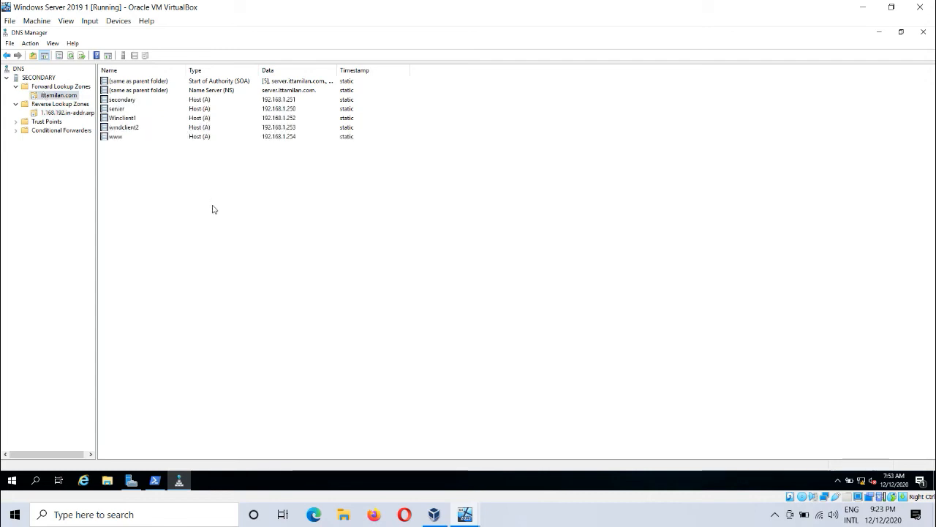
right_click(190, 208)
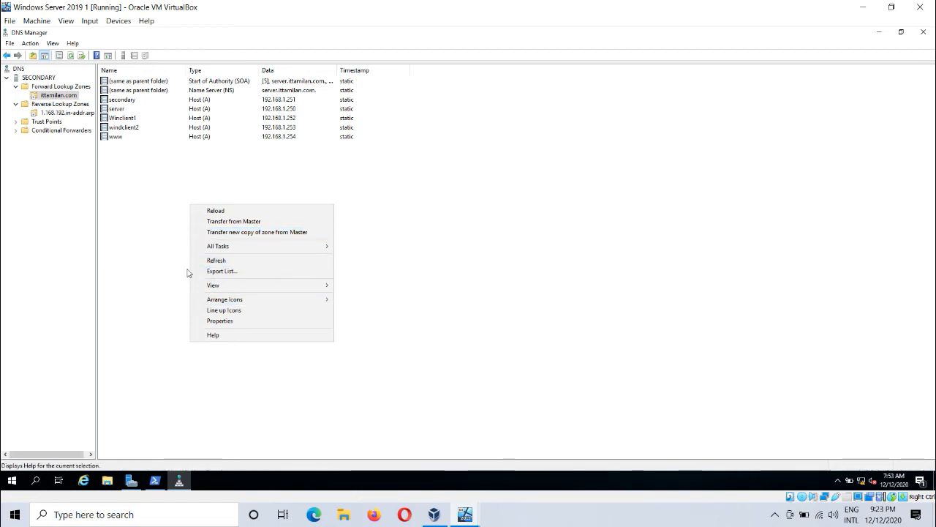
left_click(171, 219)
right_click(56, 95)
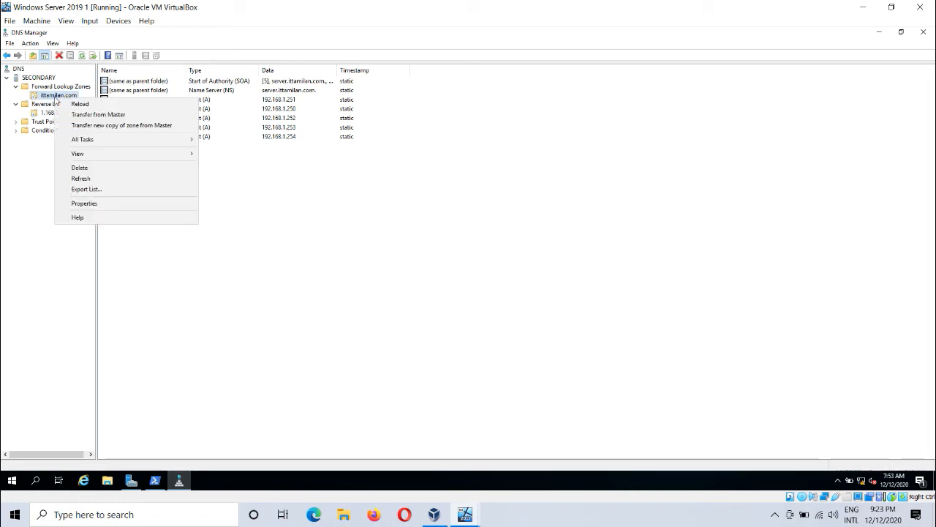
left_click(318, 229)
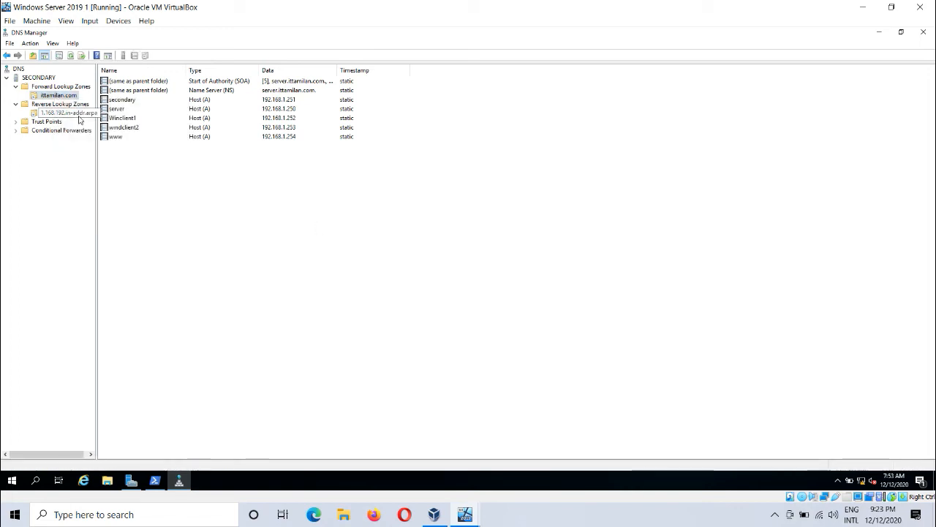
right_click(84, 113)
left_click(286, 263)
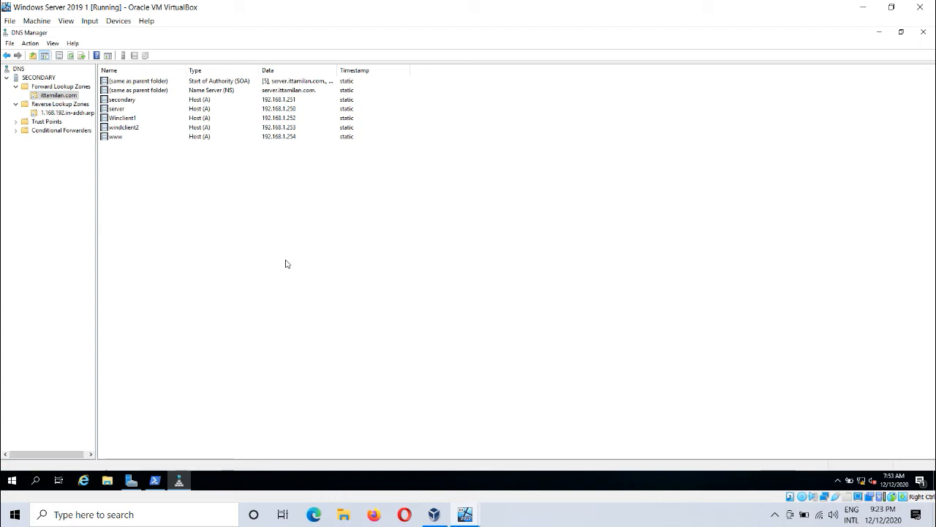
- Switch back to the Windows Server 2019 virtual machine and start a new host record in the ittamilan.com zone
left_click(465, 515)
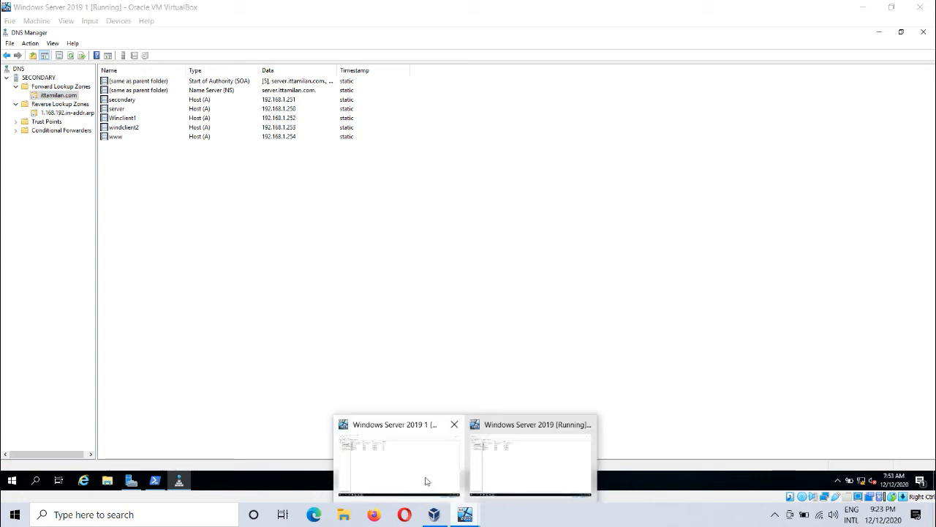
left_click(512, 457)
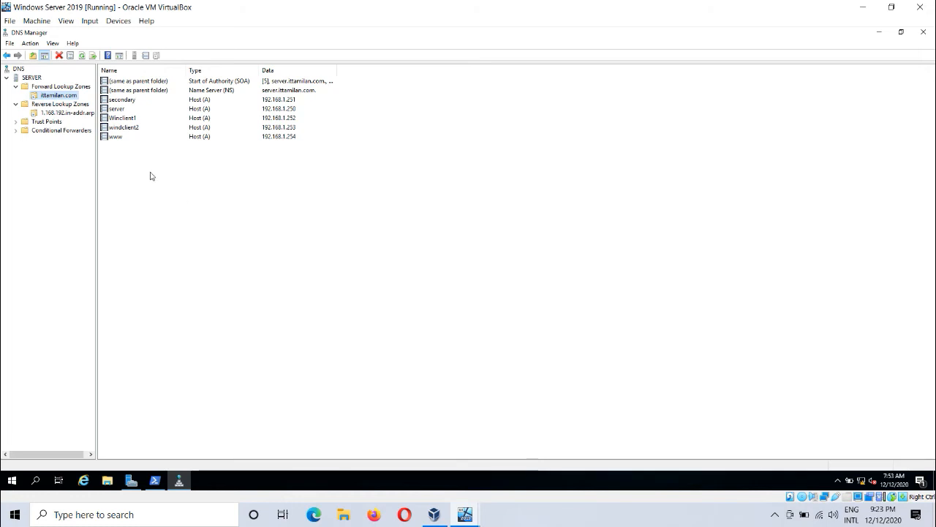
right_click(151, 176)
left_click(382, 244)
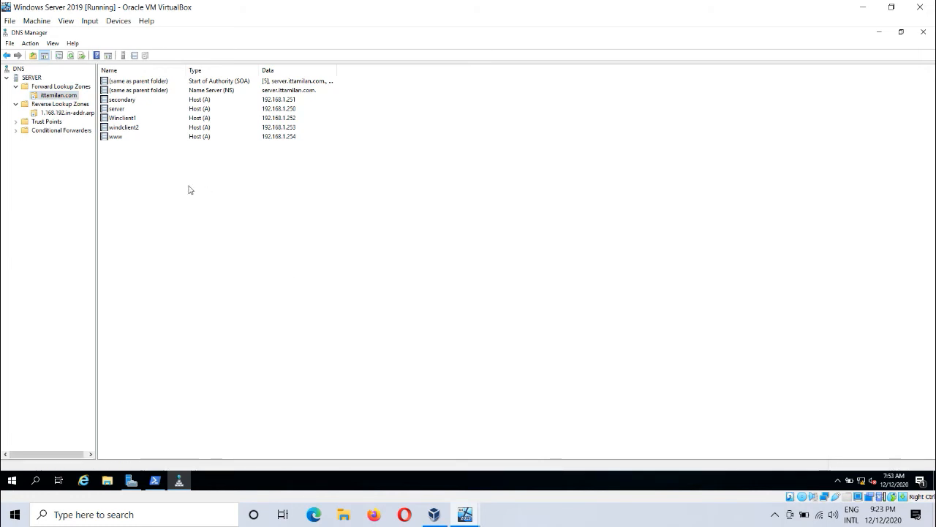
right_click(148, 188)
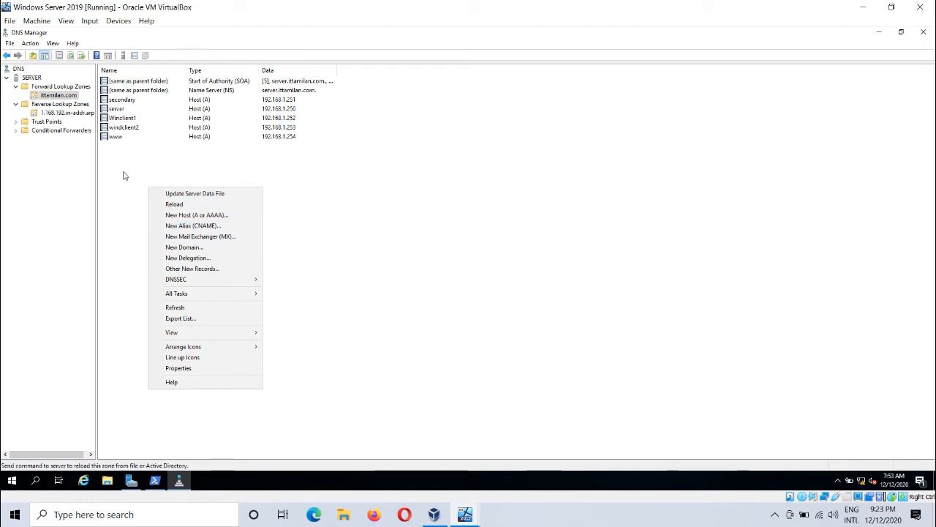
left_click(193, 214)
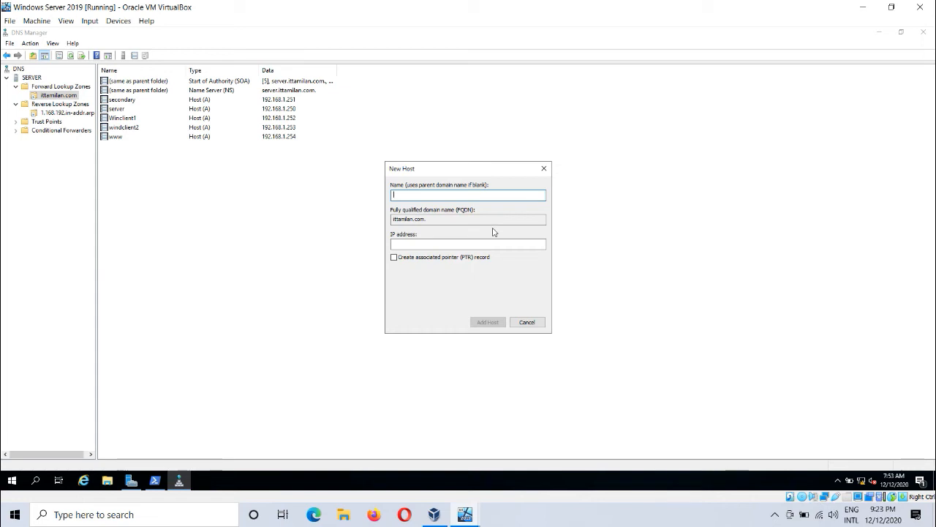
- Add the host www1 with IP address 192.168.1.255 and an associated pointer (PTR) record, and close the New Host dialog
type("www.")
type("1")
left_click(493, 244)
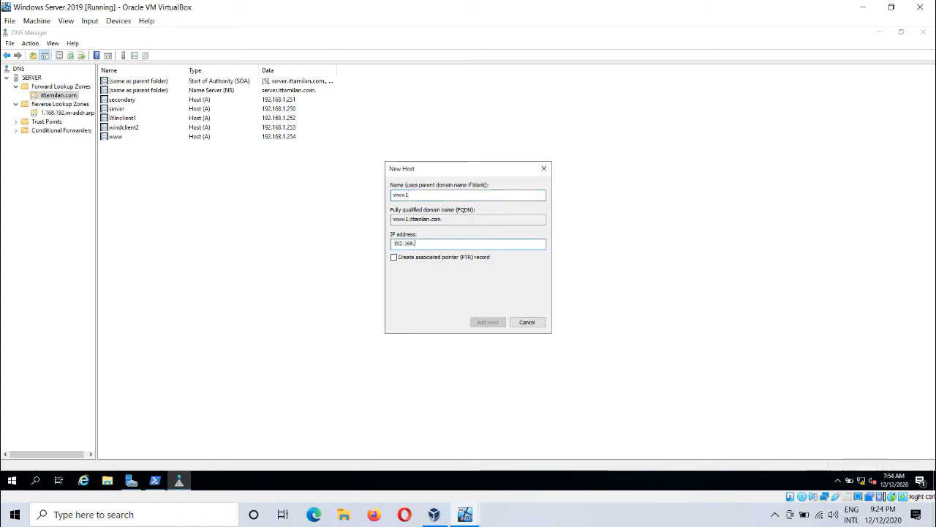
type("192.168..")
key("BackSpace")
type("1")
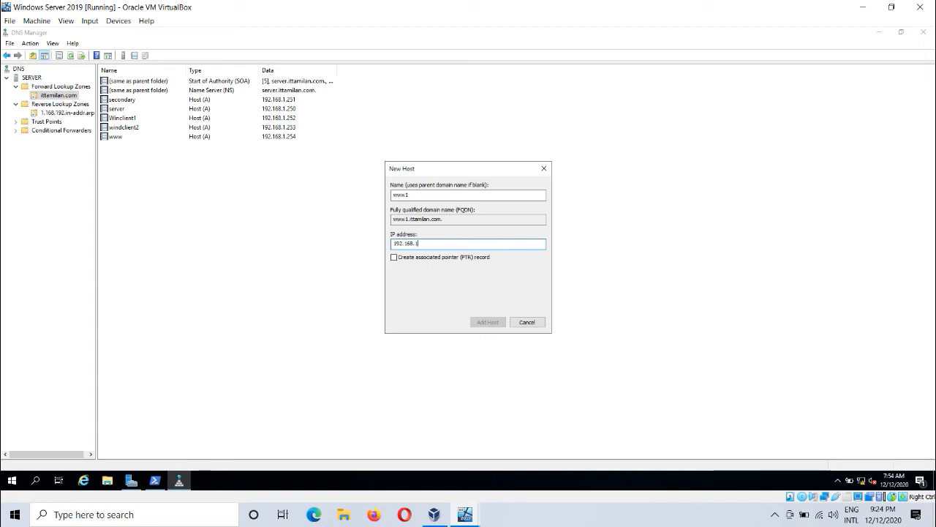
type(".2")
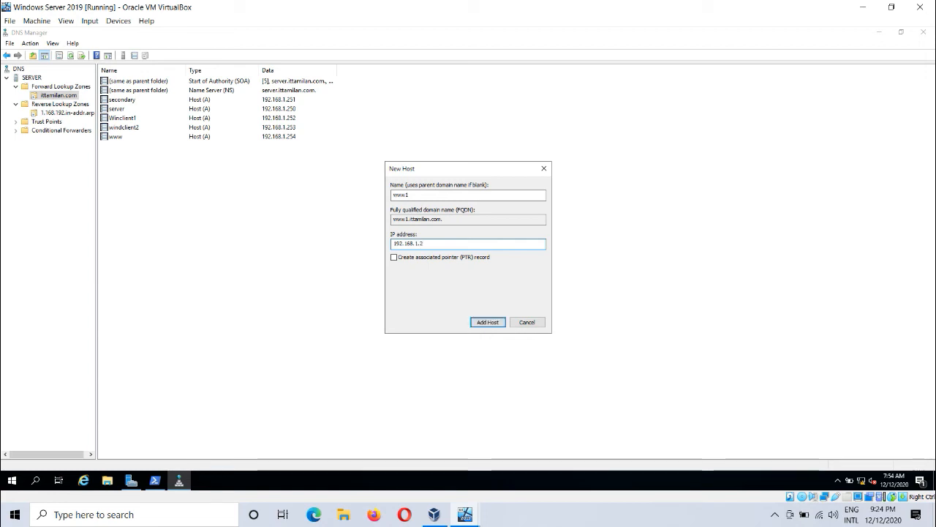
type("55")
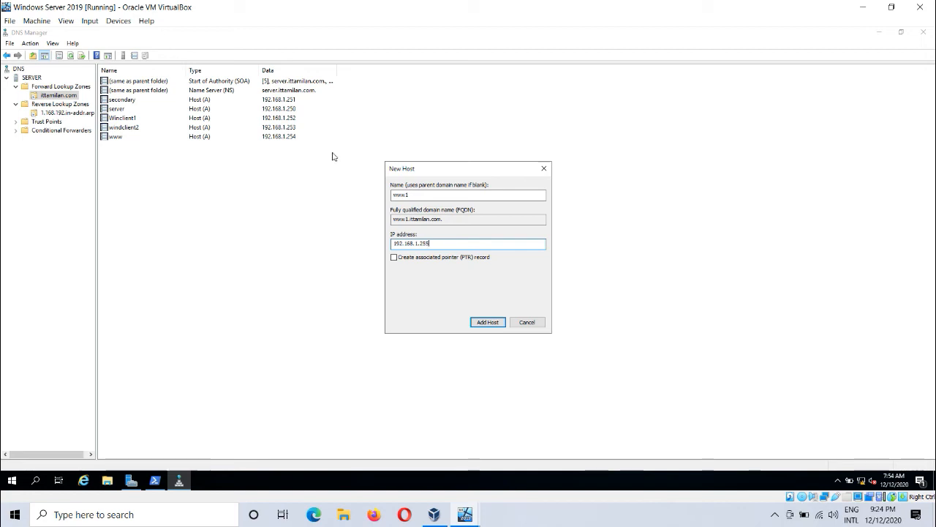
left_click(427, 259)
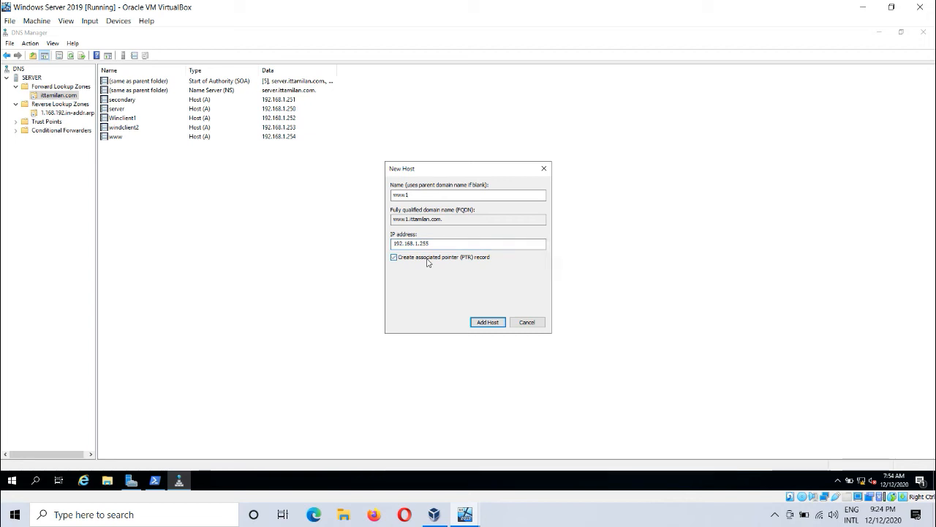
left_click(487, 322)
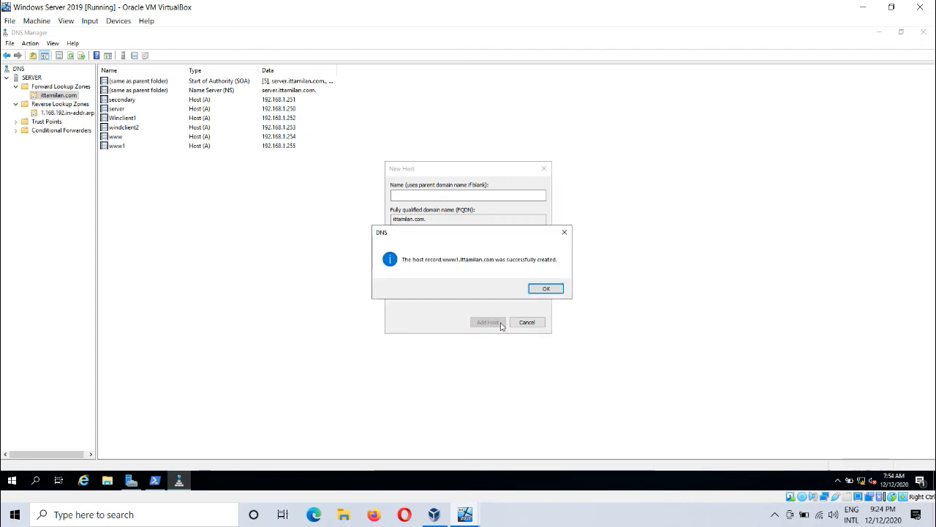
left_click(546, 289)
left_click(527, 323)
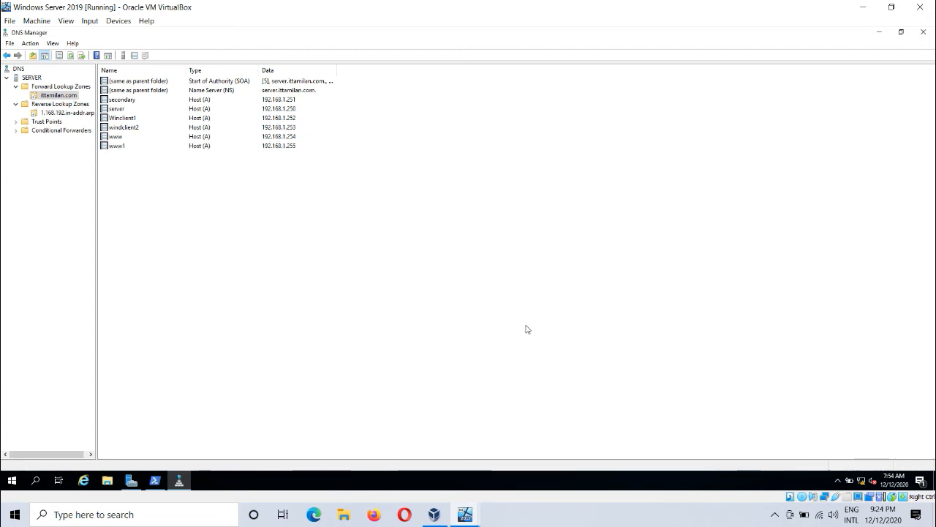
- Open the primary server's reverse lookup zone and refresh it to check for the www1 pointer record
left_click(123, 147)
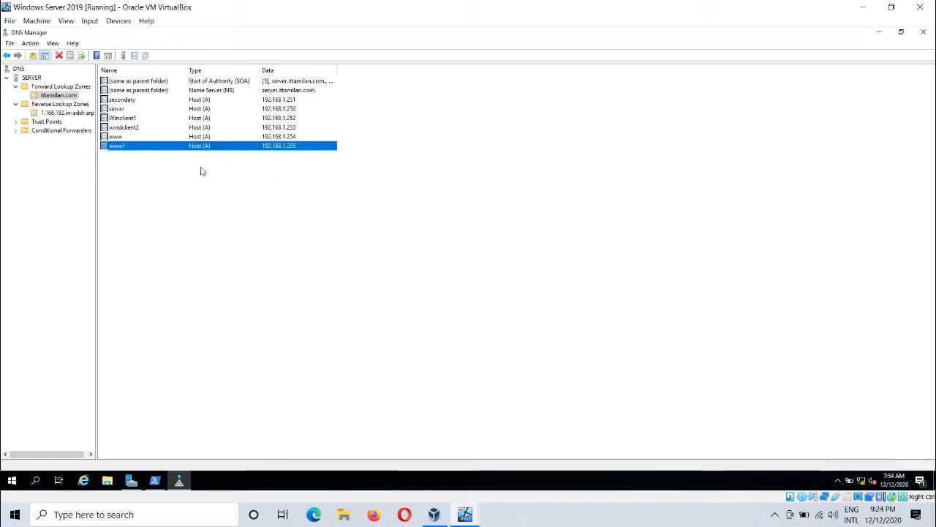
left_click(45, 113)
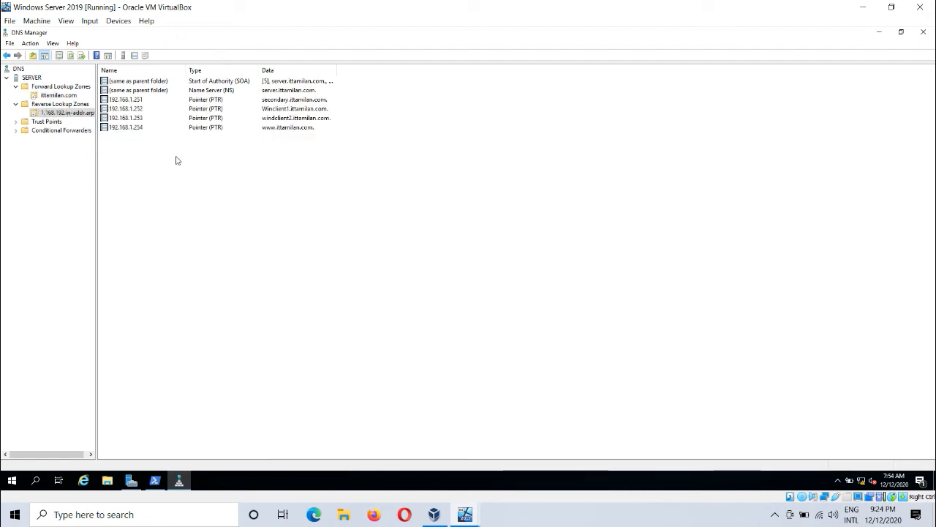
left_click(73, 62)
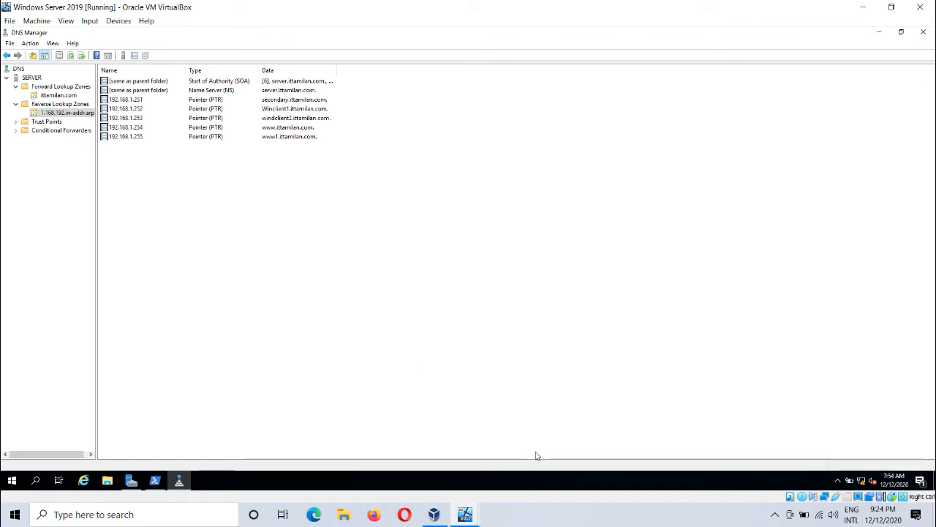
- Switch to the Windows Server 2019 1 virtual machine and refresh its ittamilan.com zone to check for the www1 host record
left_click(465, 515)
mouse_move(465, 515)
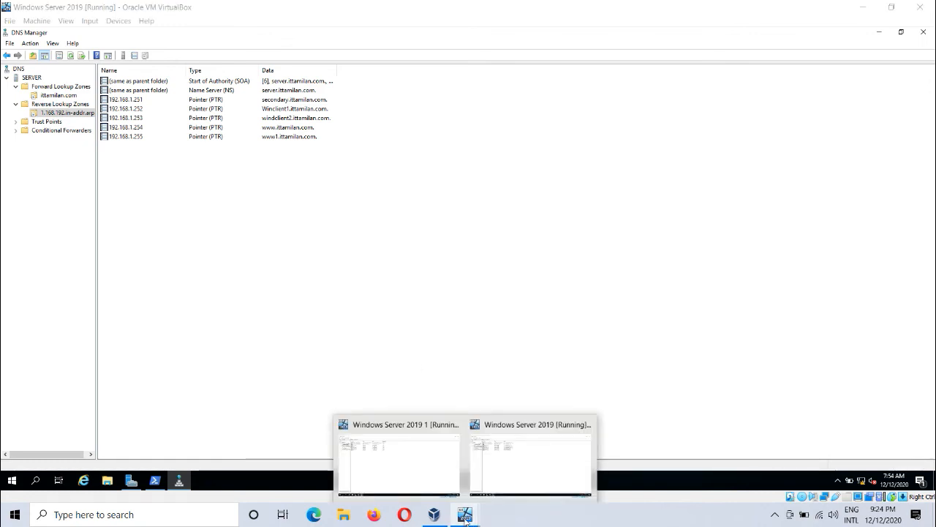
left_click(402, 442)
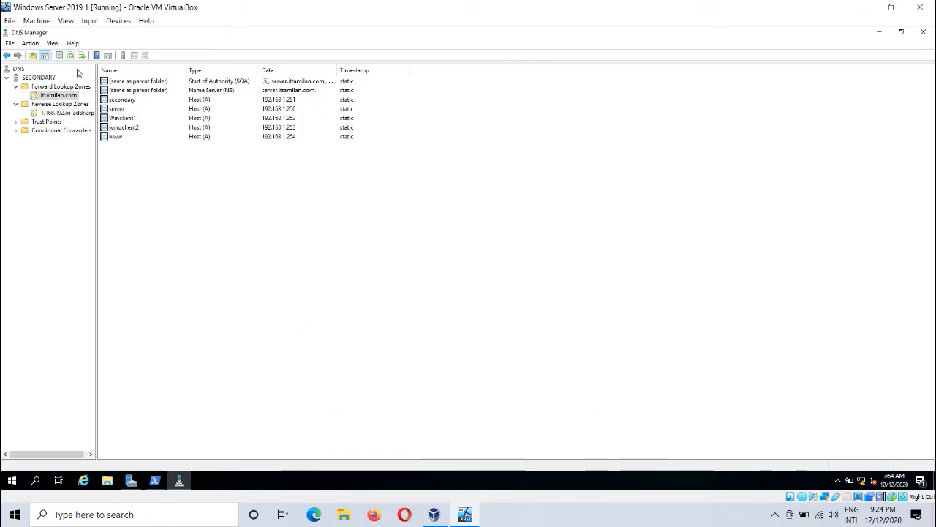
left_click(71, 56)
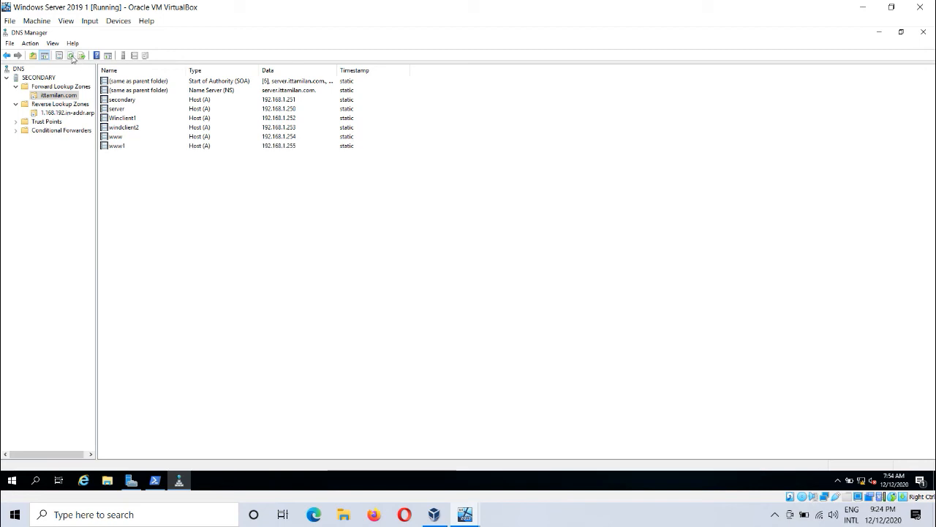
left_click(123, 149)
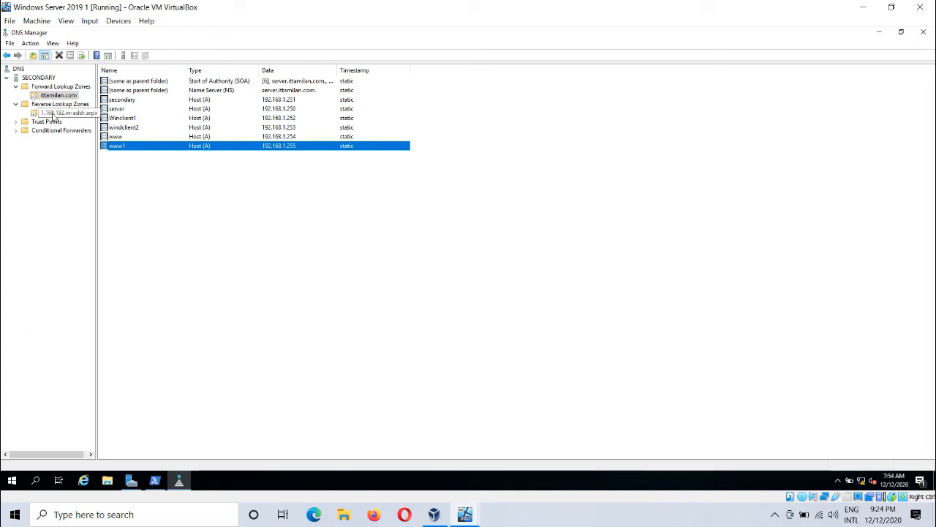
- Refresh the secondary server's 1.168.192 reverse lookup zone and check it for the www1 pointer record
left_click(60, 113)
left_click(70, 55)
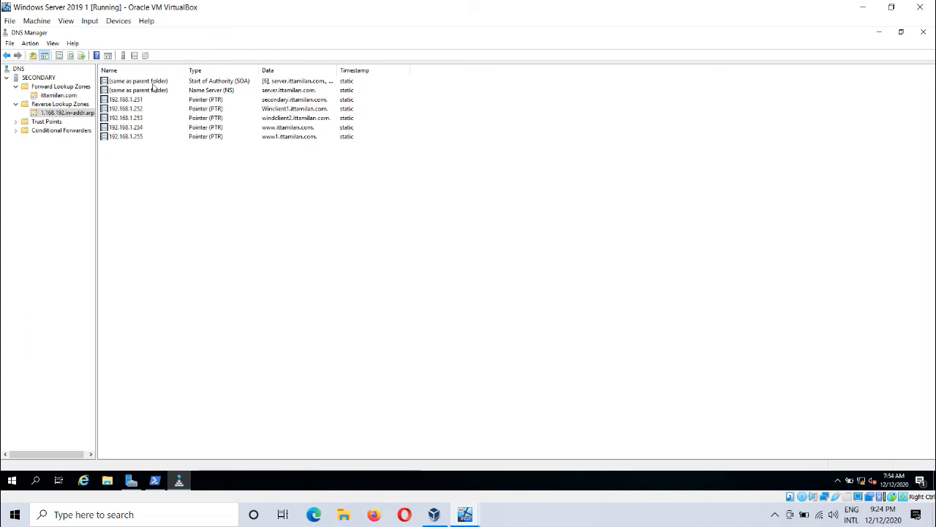
left_click(132, 137)
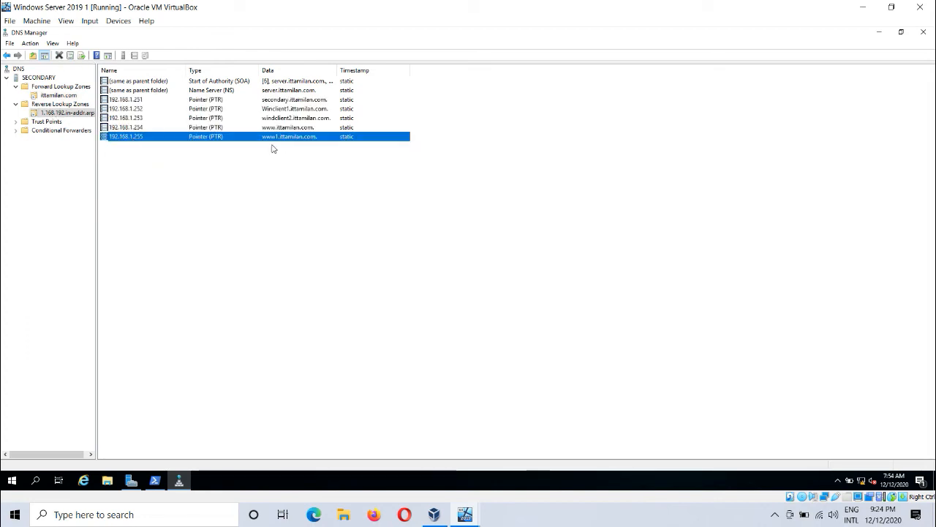
left_click(210, 230)
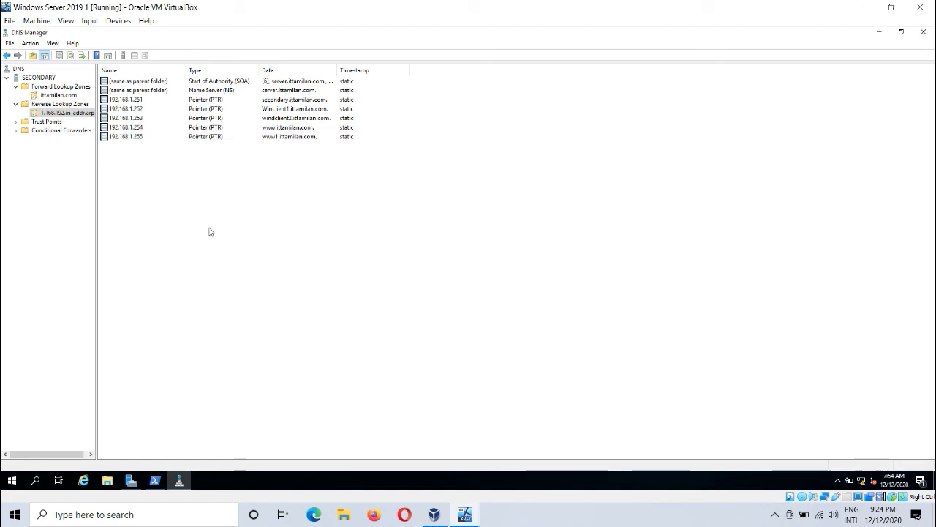
- Return to the secondary server's ittamilan.com forward zone and examine its records and available commands
mouse_move(465, 514)
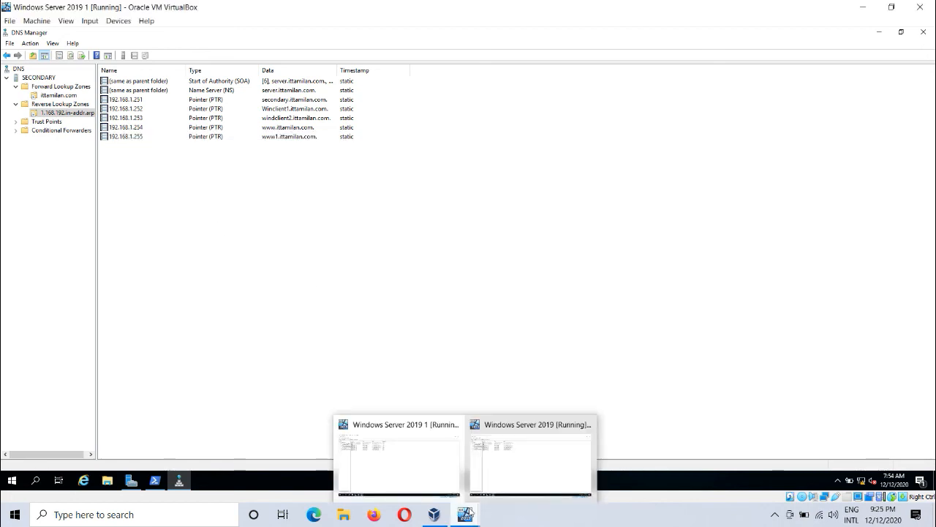
left_click(523, 458)
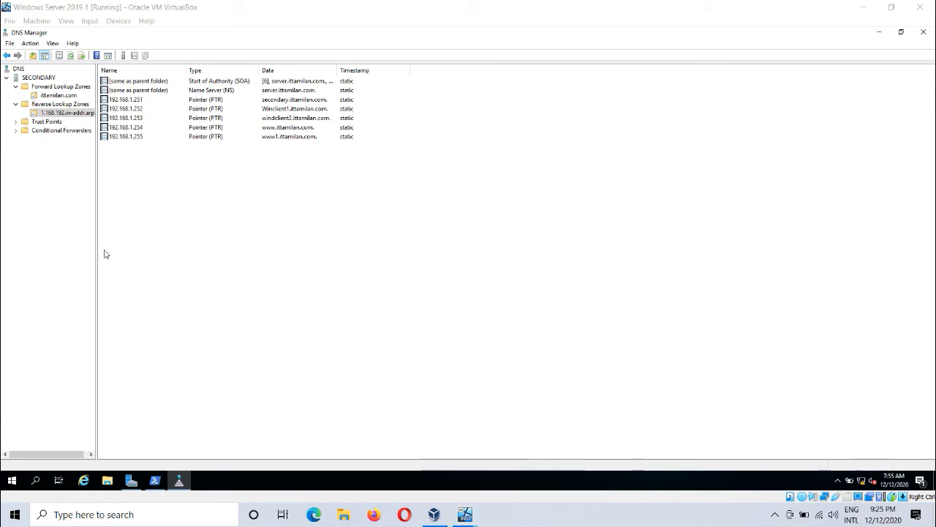
left_click(42, 96)
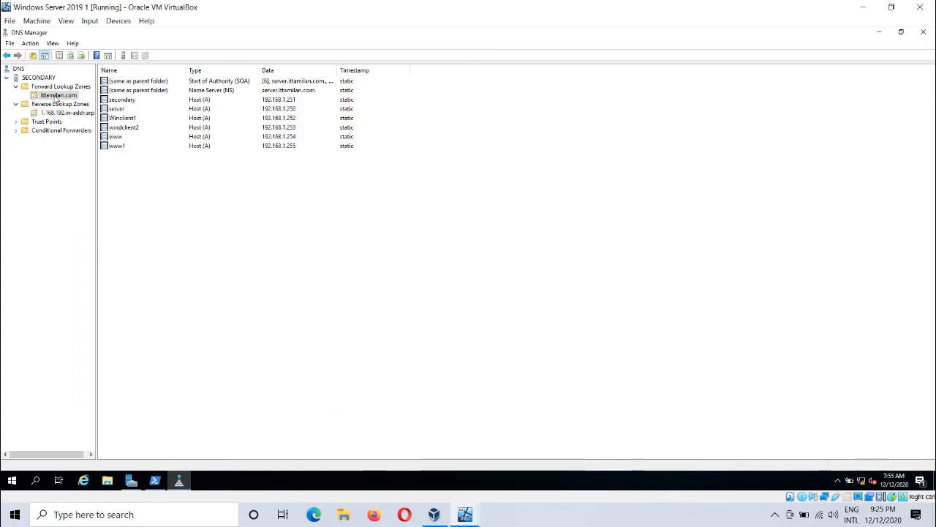
right_click(55, 99)
left_click(378, 293)
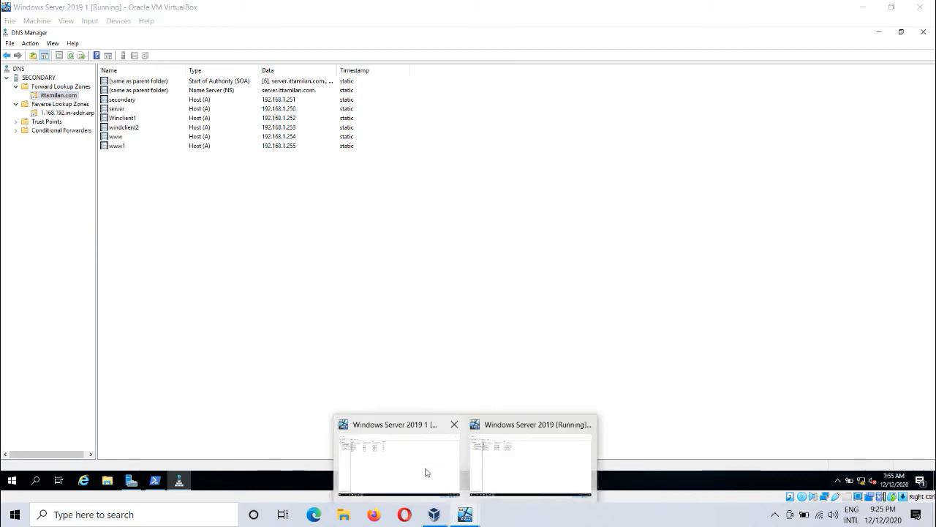
- Switch to the Windows Server 2019 virtual machine and examine the commands offered for its ittamilan.com zone and the server
left_click(426, 472)
mouse_move(465, 514)
left_click(507, 458)
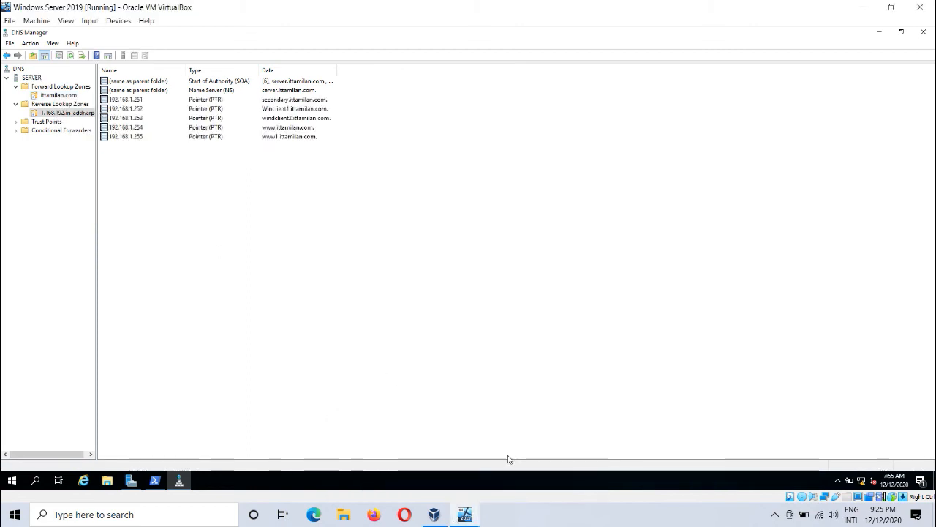
right_click(50, 96)
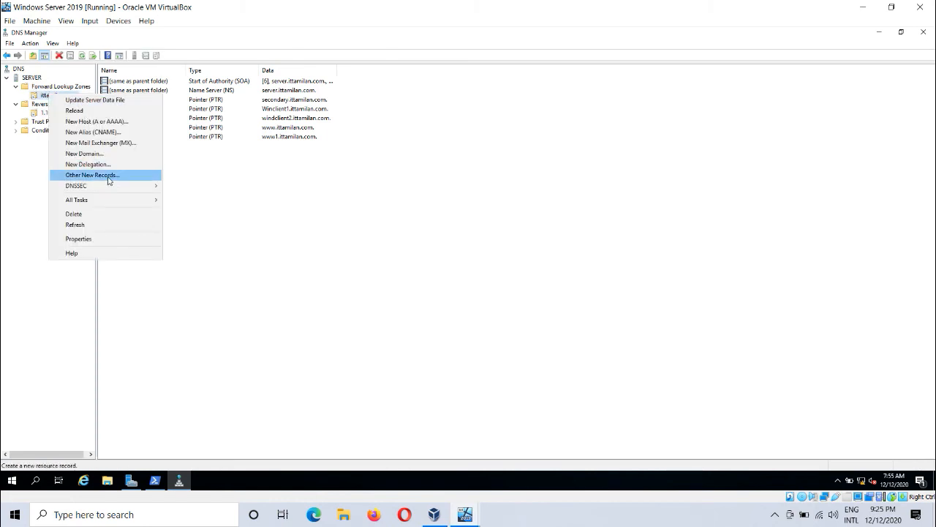
left_click(244, 223)
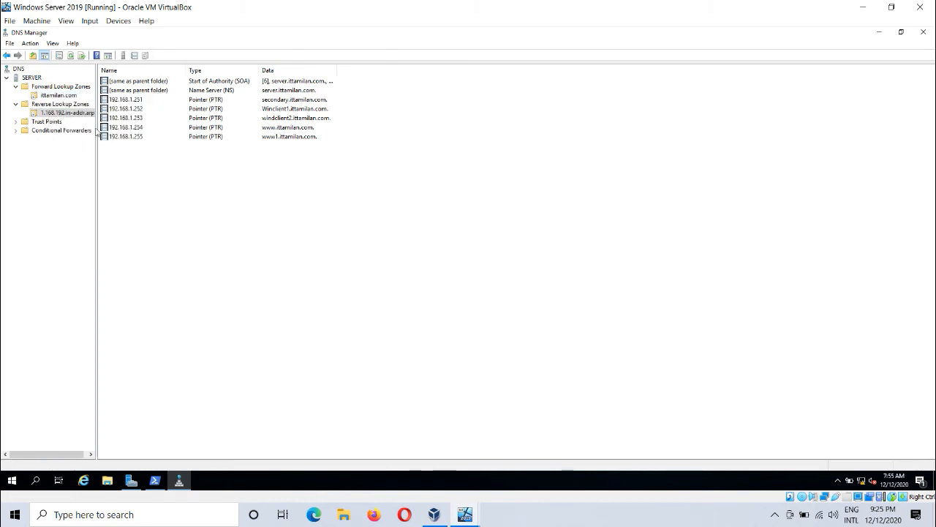
right_click(31, 77)
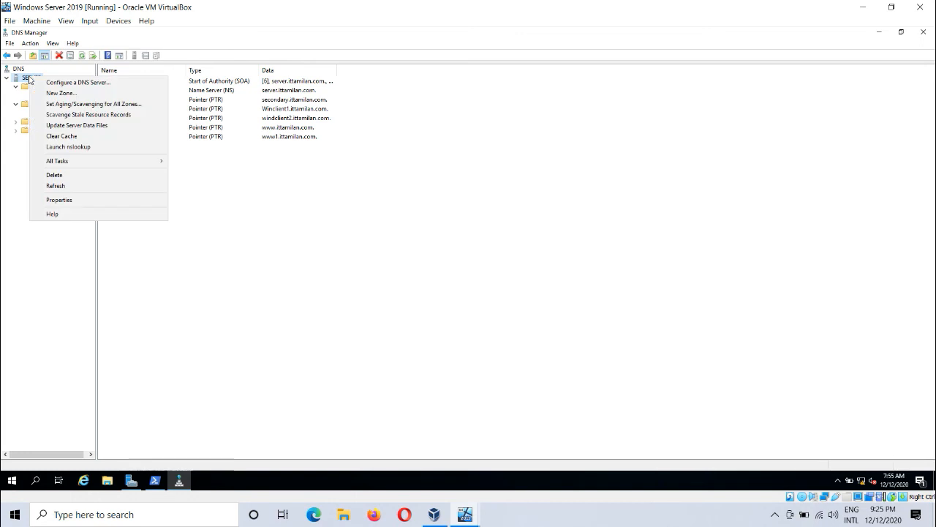
left_click(80, 203)
- Review the primary ittamilan.com zone's zone transfer, name server and Start of Authority properties, and close them without changes
right_click(44, 97)
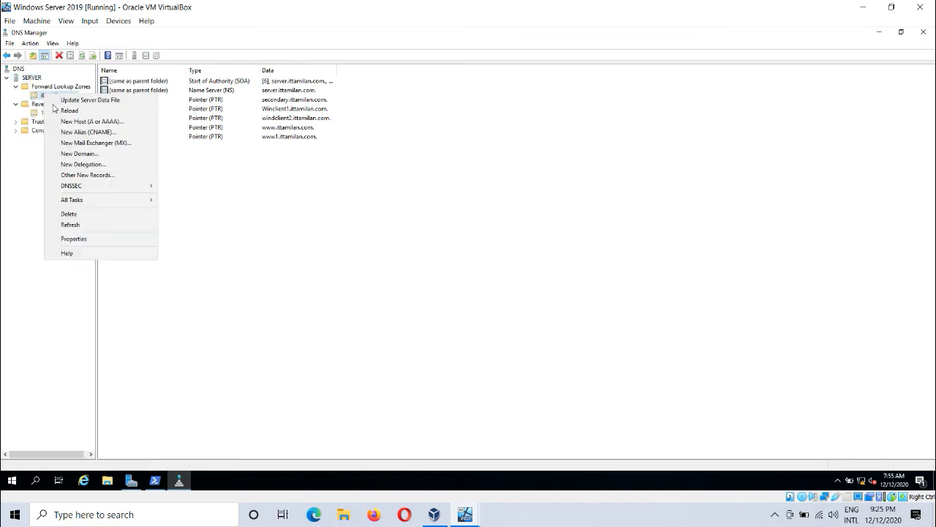
left_click(114, 241)
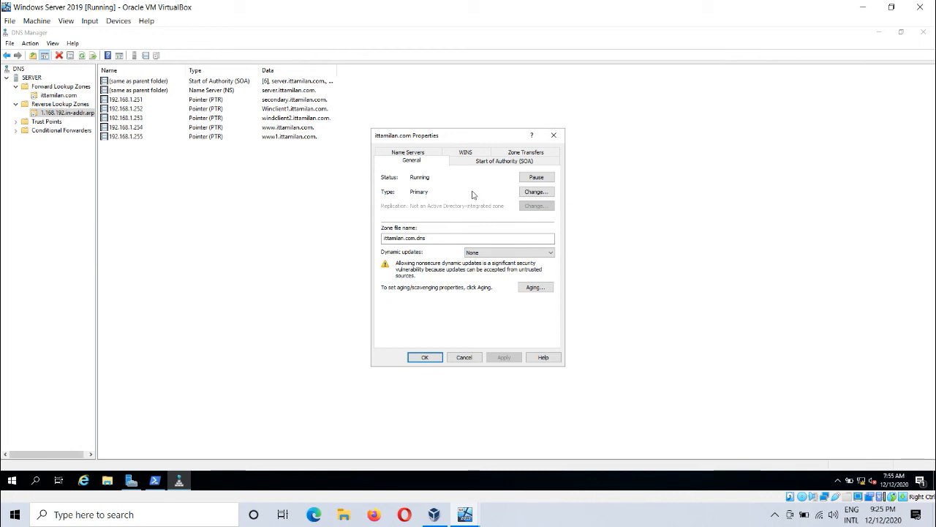
left_click(534, 153)
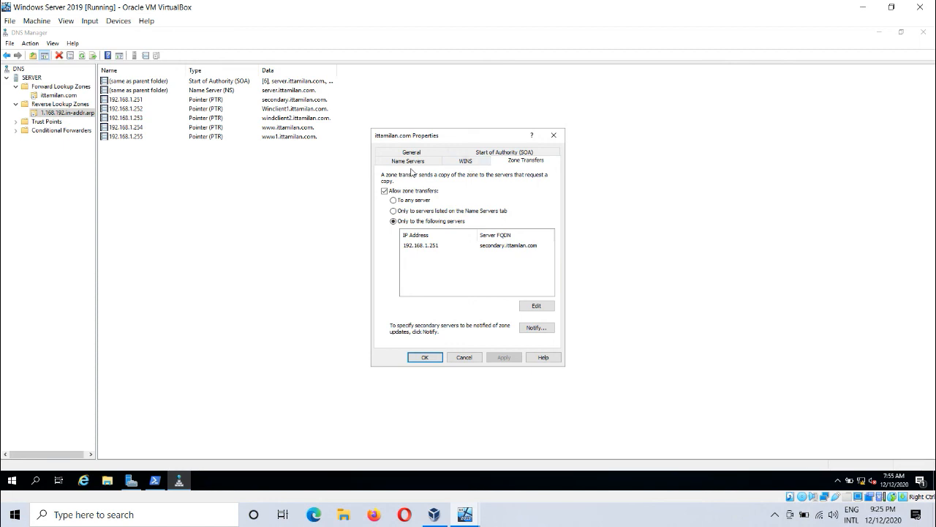
left_click(409, 162)
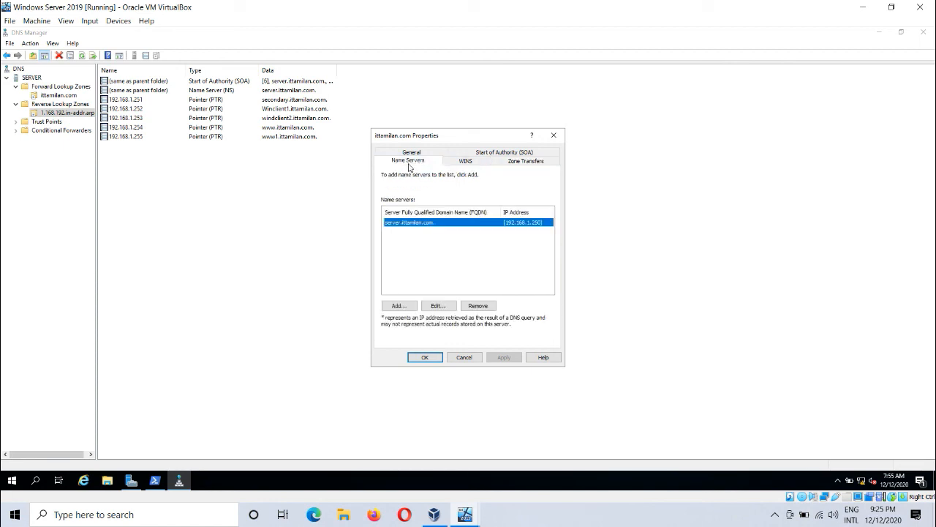
left_click(504, 153)
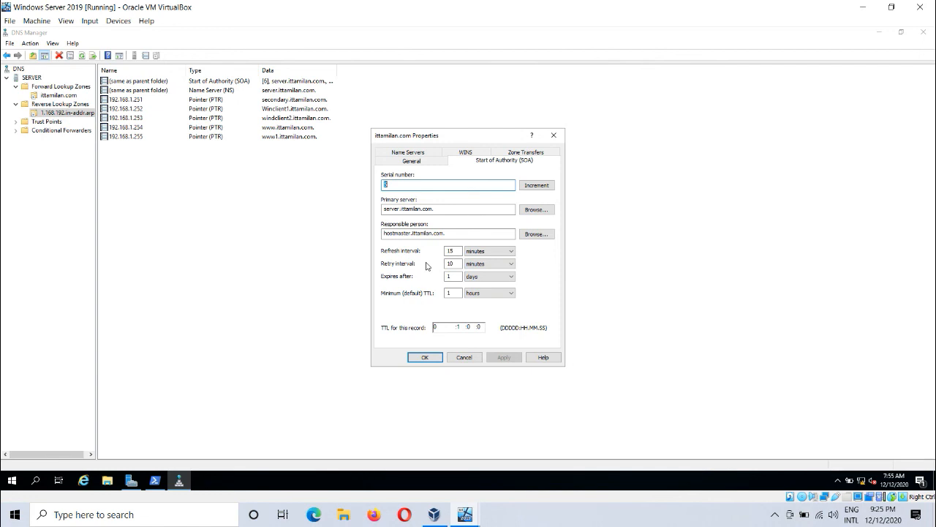
left_click(463, 357)
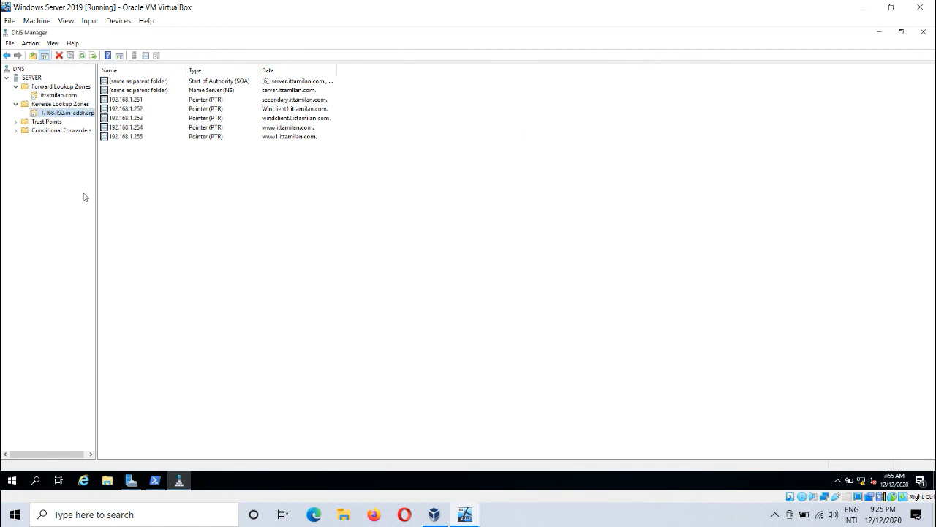
- Examine the commands of the primary's reverse lookup zone and view the records in its ittamilan.com zone
right_click(68, 119)
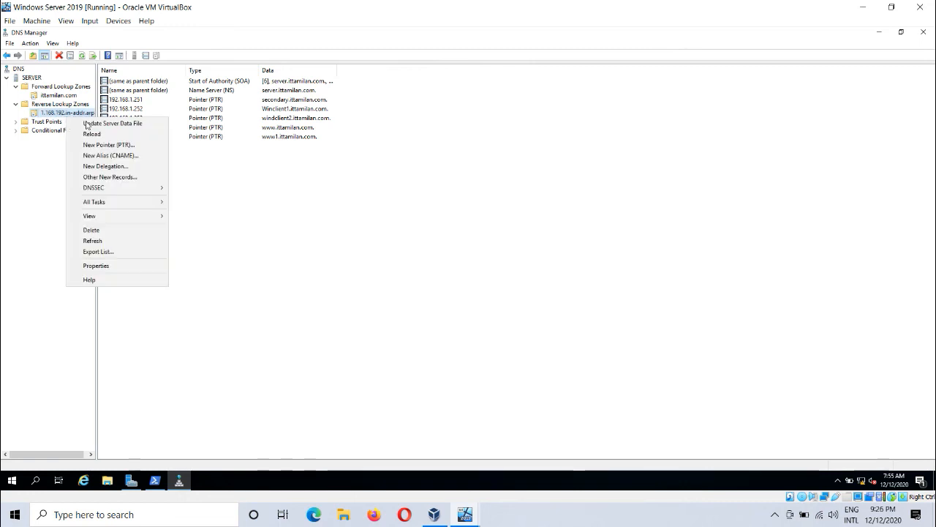
left_click(234, 235)
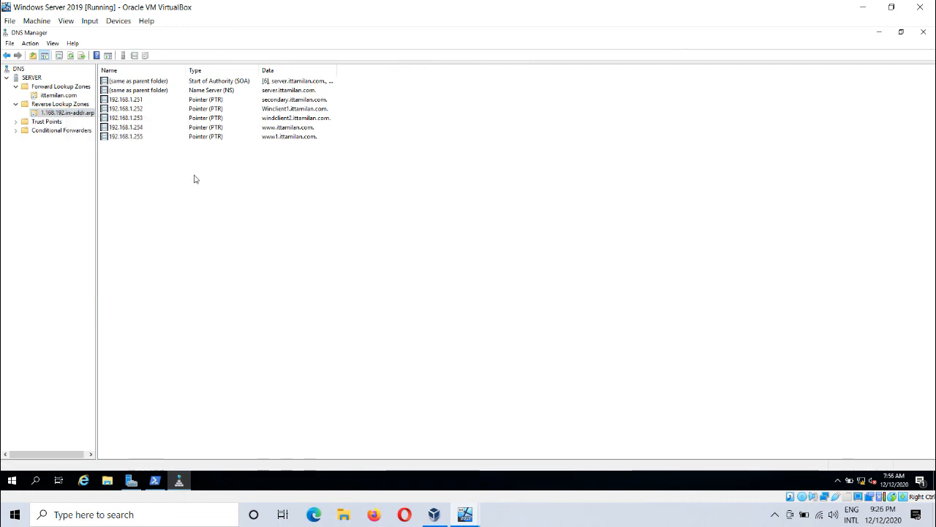
left_click(59, 96)
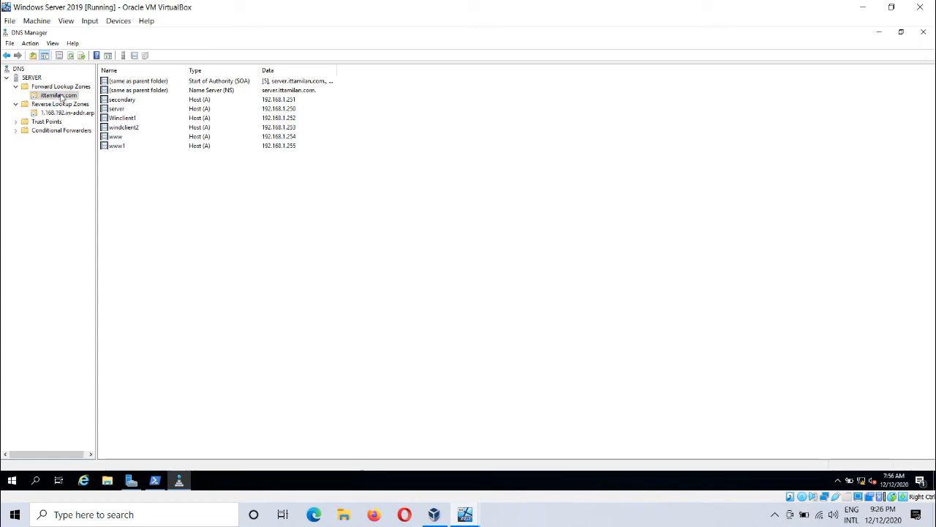
- Switch to the Windows Server 2019 1 virtual machine and reload its ittamilan.com secondary zone, accepting the confirmation
left_click(465, 515)
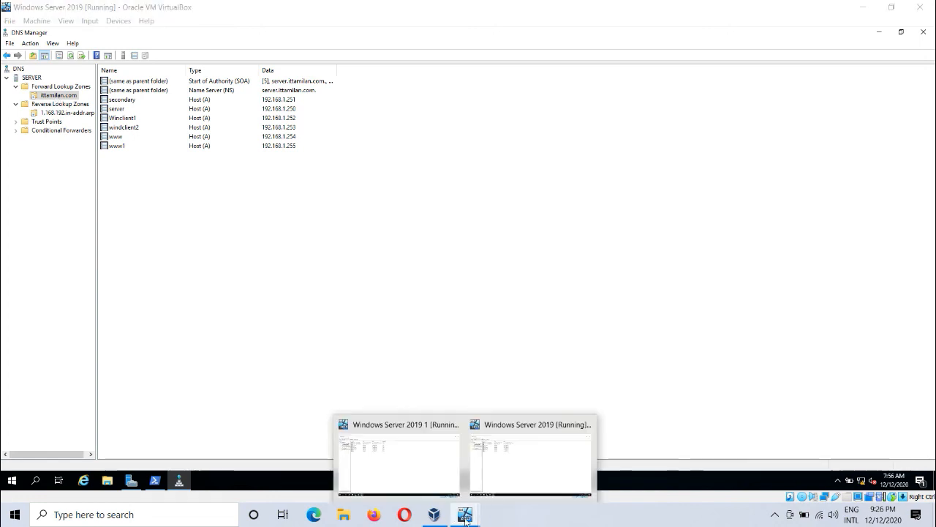
left_click(422, 476)
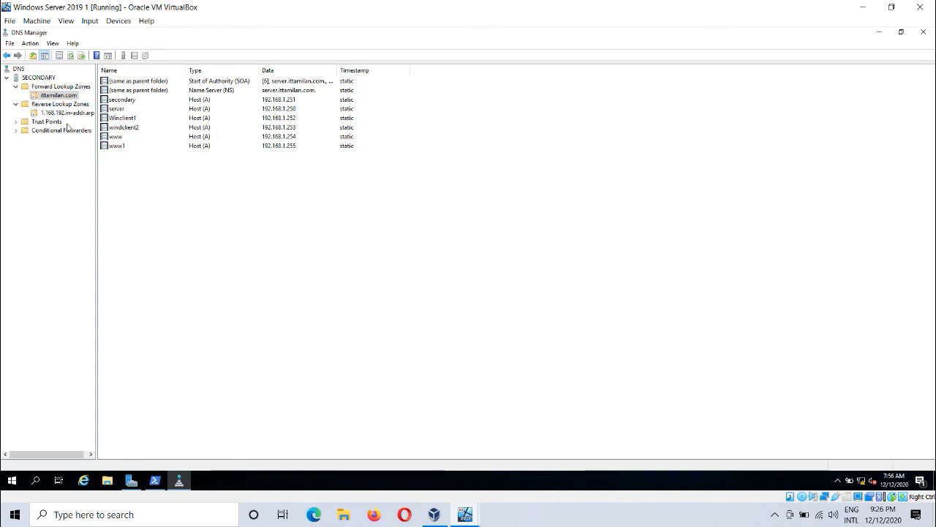
right_click(57, 97)
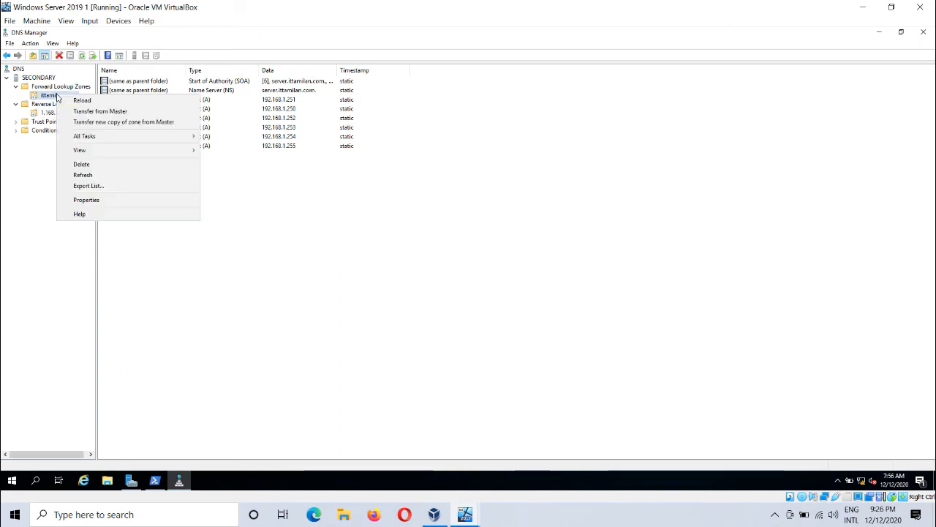
left_click(84, 104)
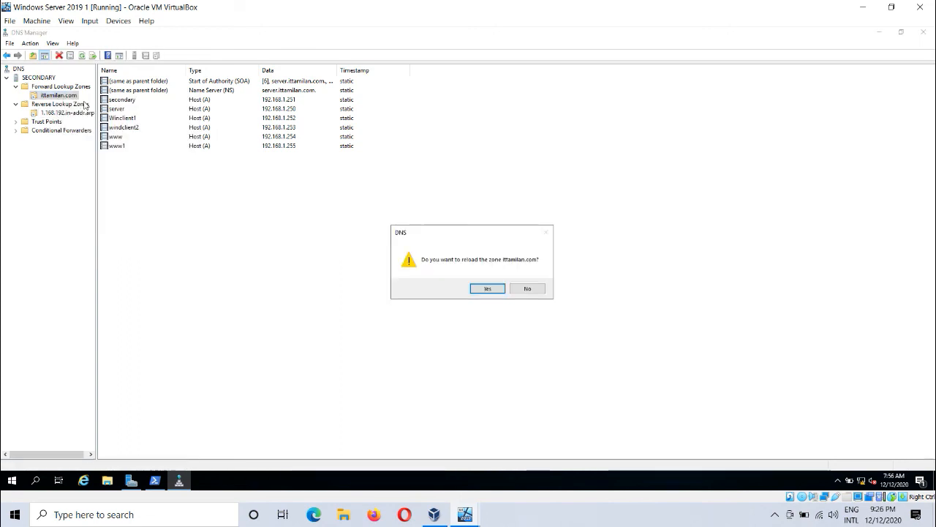
left_click(483, 290)
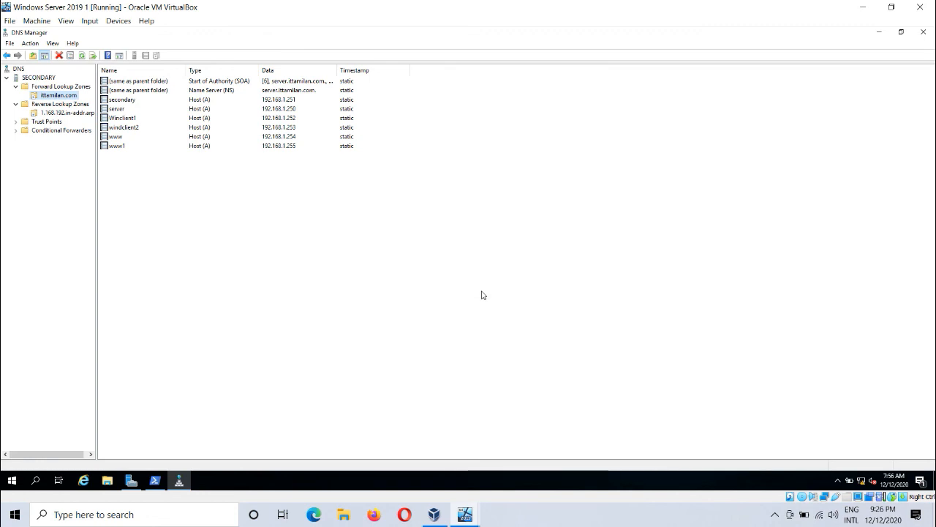
- Transfer the secondary server's ittamilan.com zone from its master and recheck which zone commands are offered
right_click(57, 97)
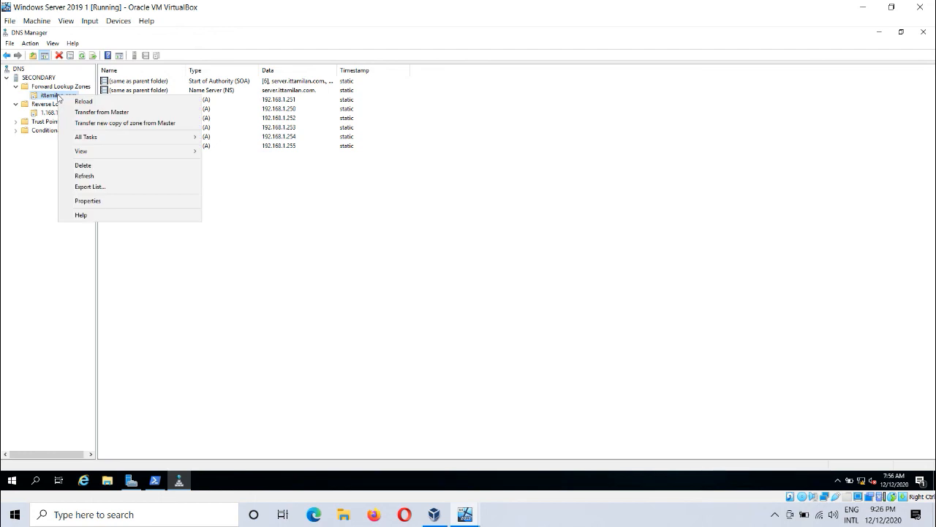
left_click(108, 113)
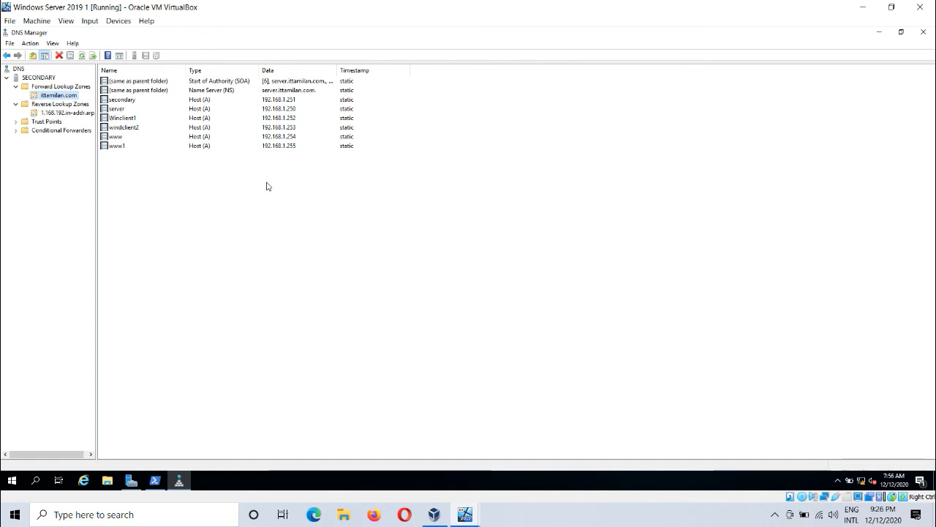
right_click(54, 96)
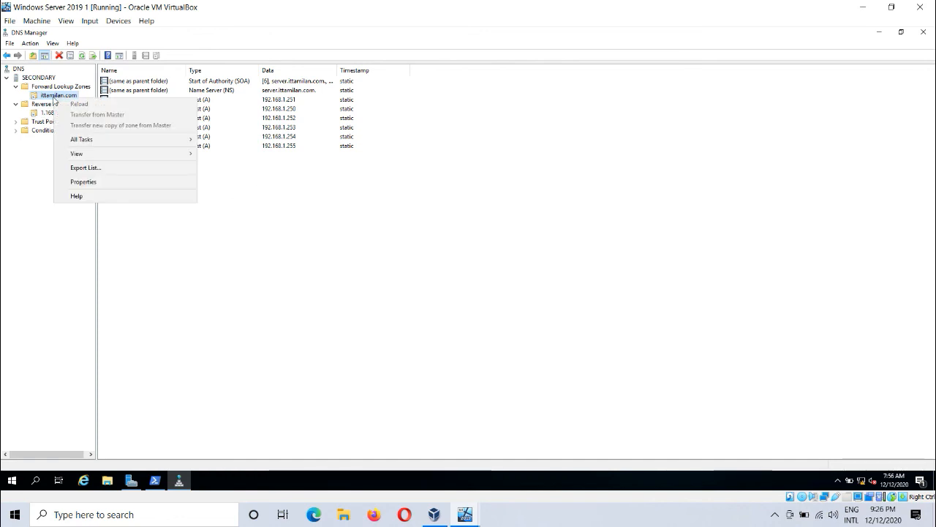
left_click(300, 264)
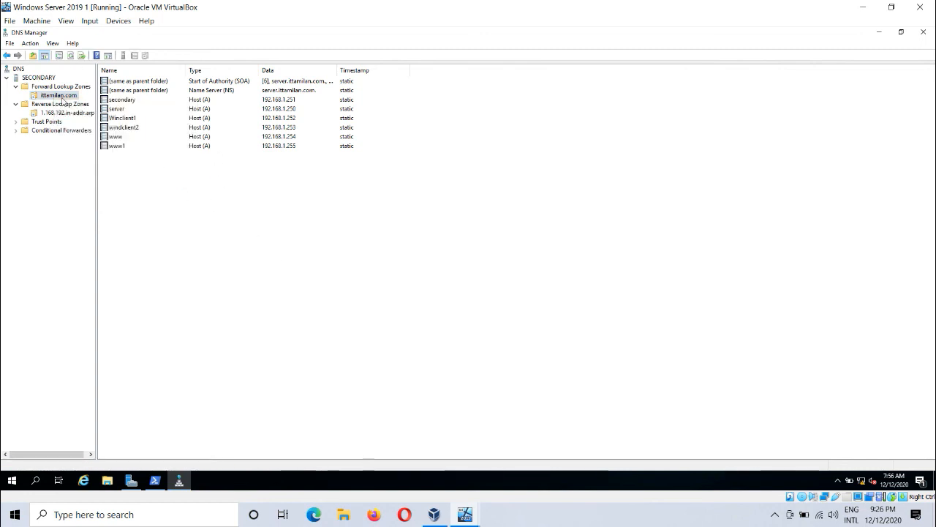
- Refresh the record list of the secondary server's ittamilan.com zone
left_click(62, 95)
left_click(183, 217)
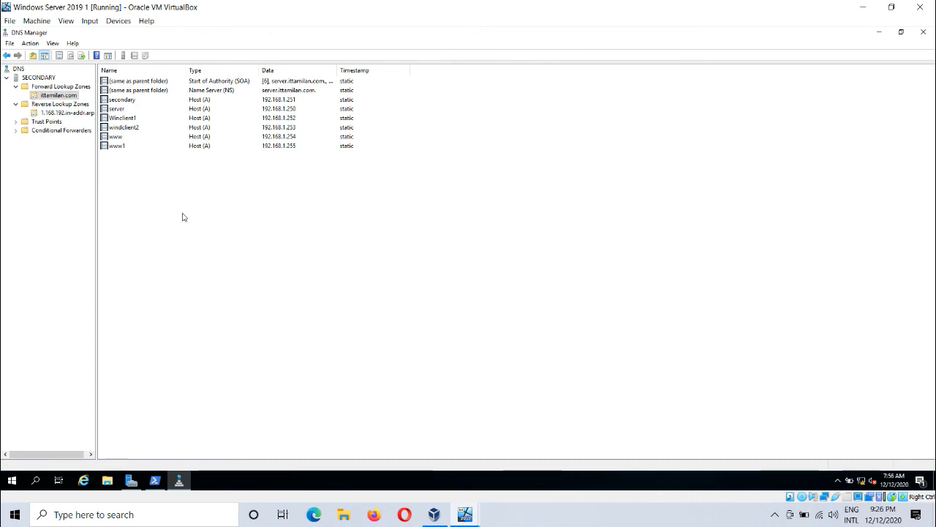
right_click(236, 226)
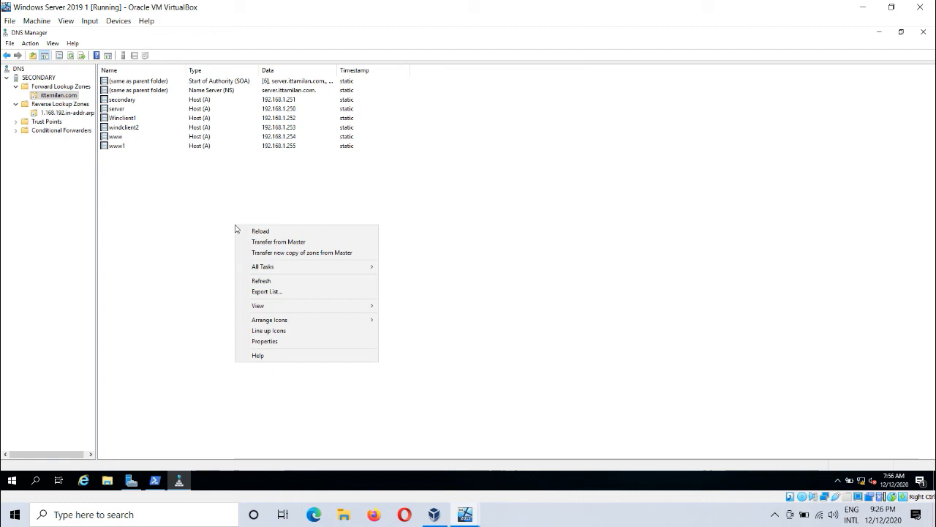
left_click(284, 281)
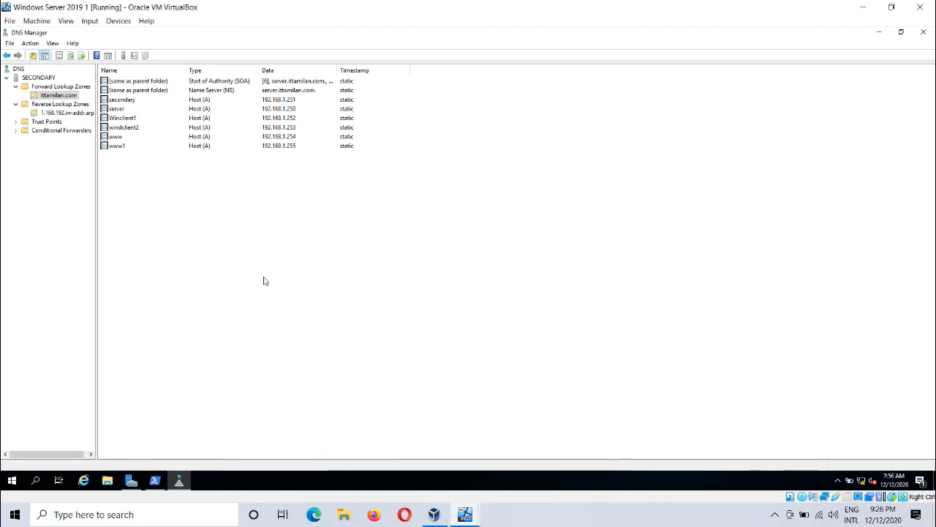
- Switch to the Windows Server 2019 virtual machine and examine the commands offered for the primary server and its ittamilan.com zone
mouse_move(468, 512)
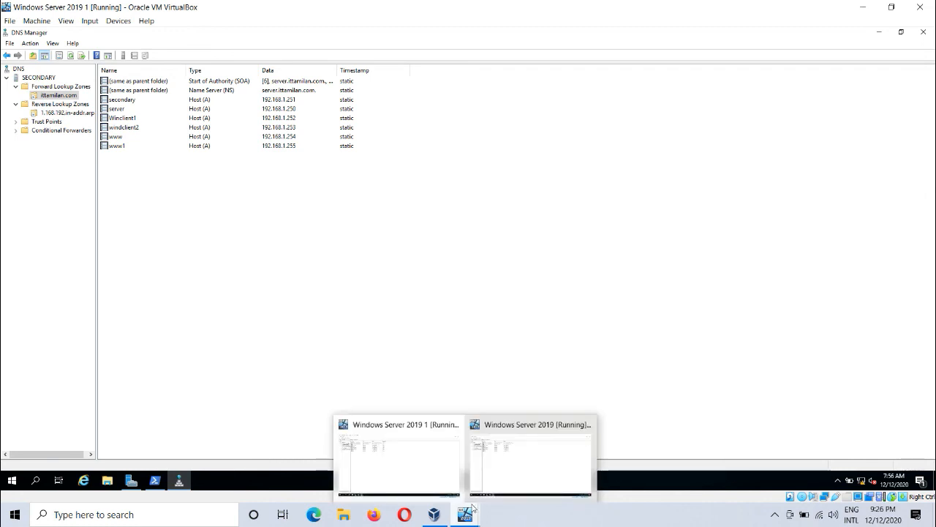
left_click(512, 476)
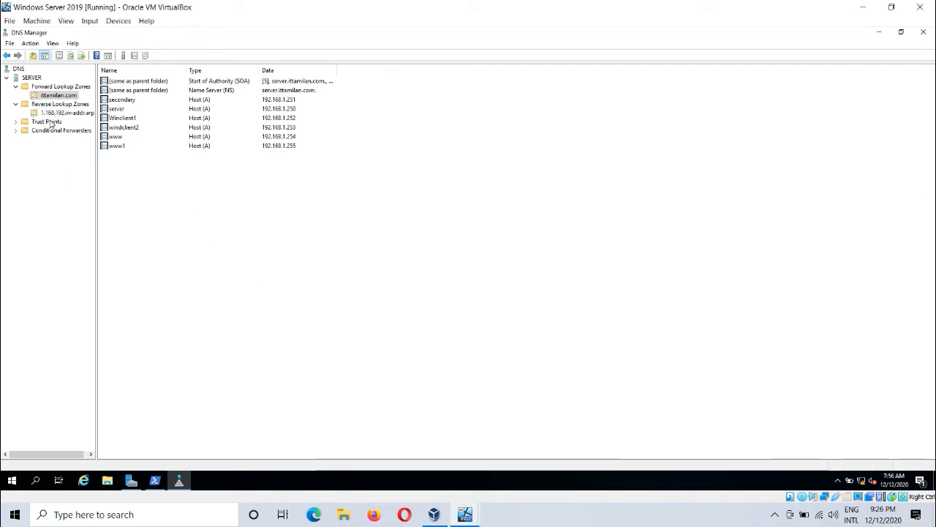
right_click(32, 77)
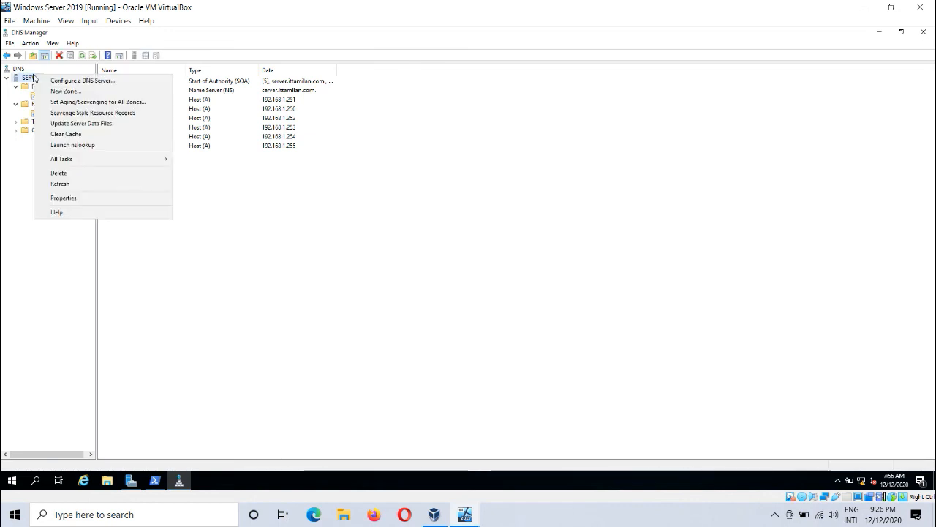
left_click(245, 217)
right_click(58, 98)
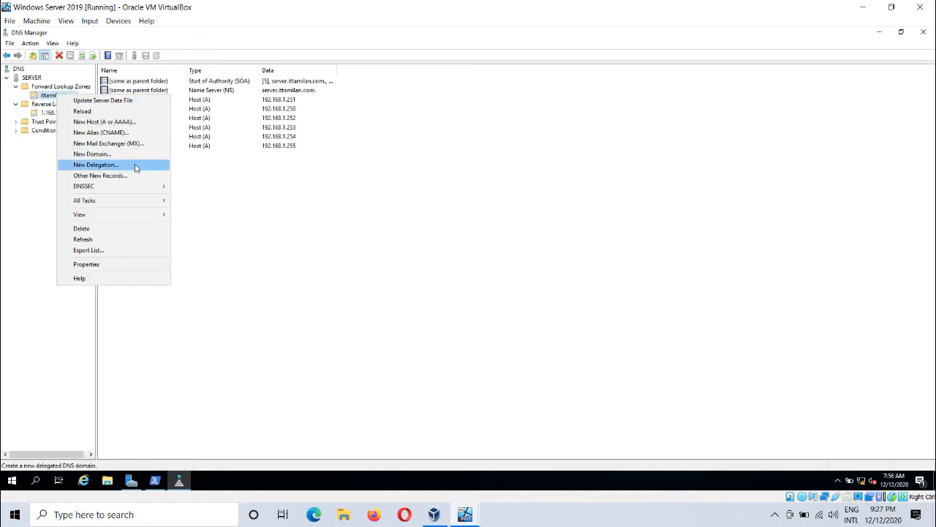
left_click(301, 266)
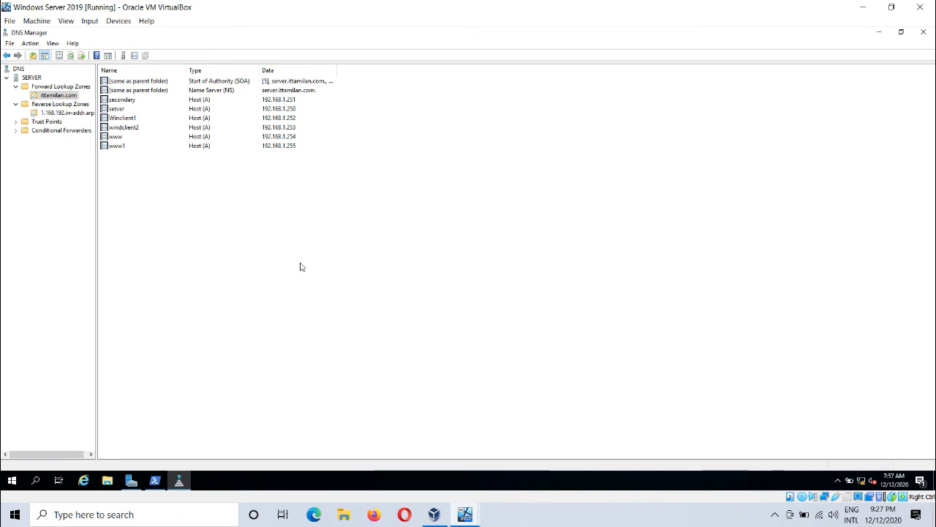
mouse_move(465, 514)
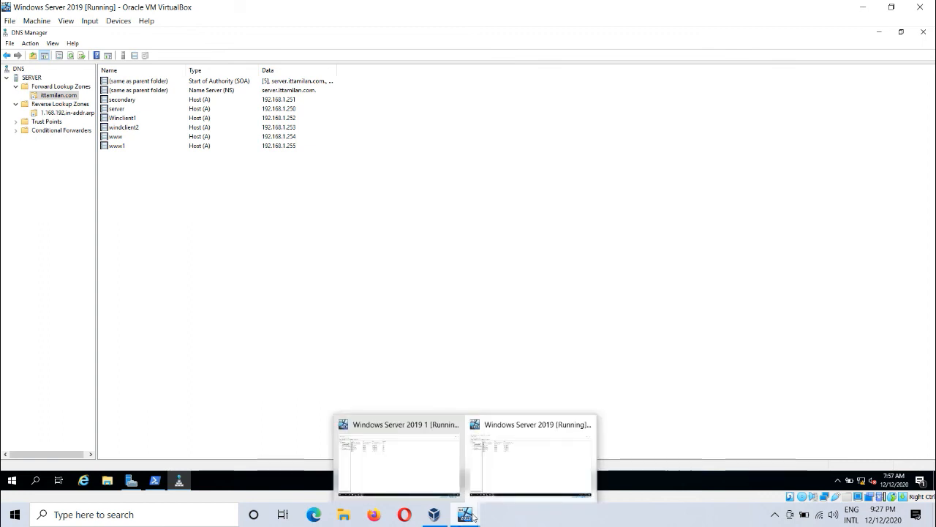